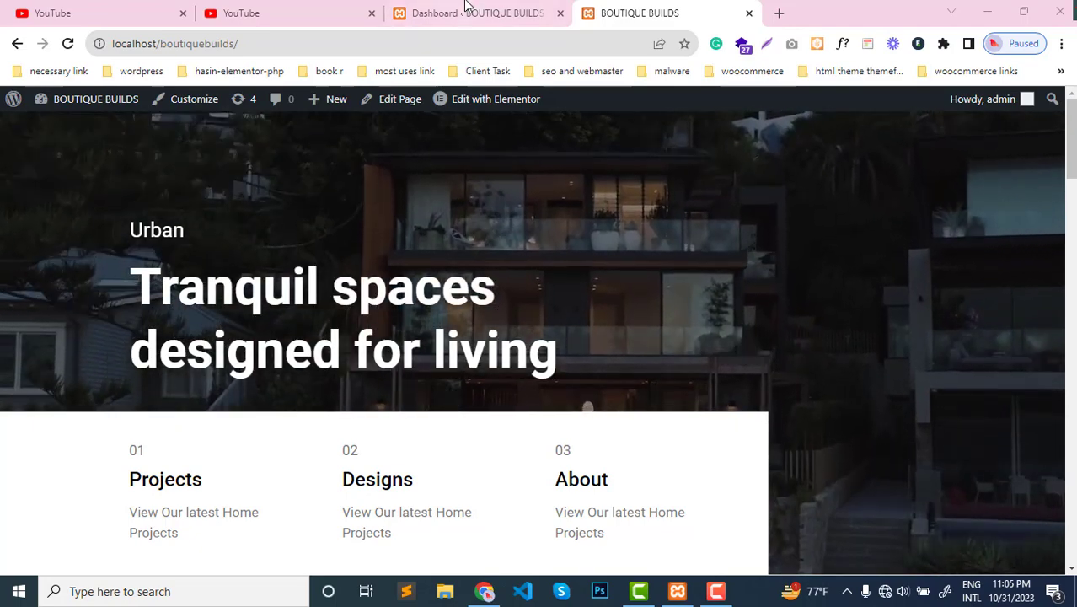
# - Review the site's home page from the hero banner down to the contact section, alongside the WordPress dashboard
pyautogui.click(469, 10)
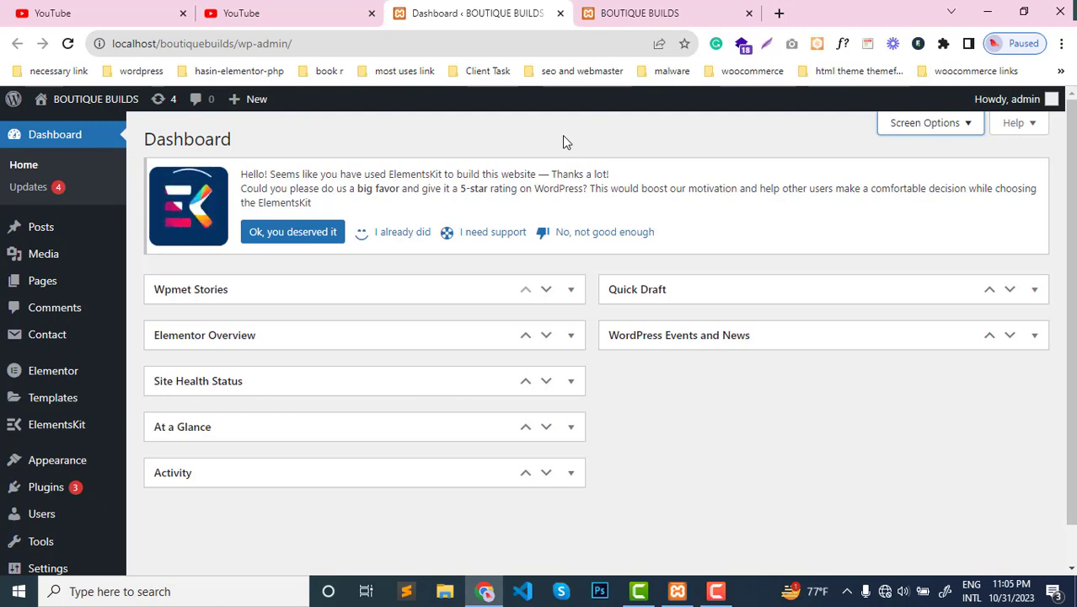
pyautogui.click(644, 10)
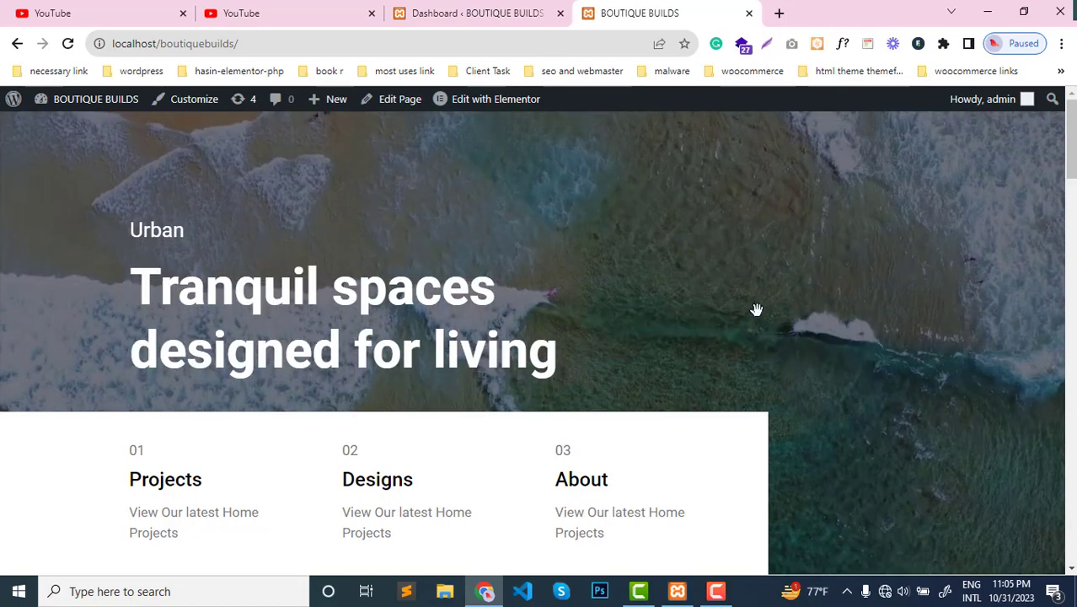
pyautogui.scroll(-5, 728, 295)
pyautogui.scroll(5, 694, 313)
pyautogui.scroll(-10, 697, 309)
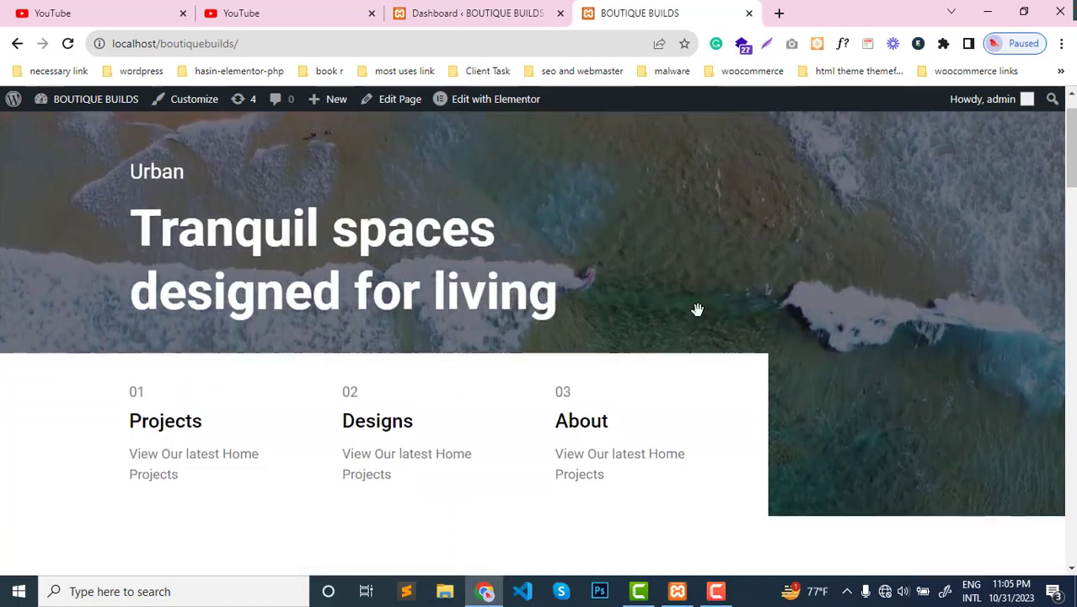
pyautogui.scroll(-4, 697, 306)
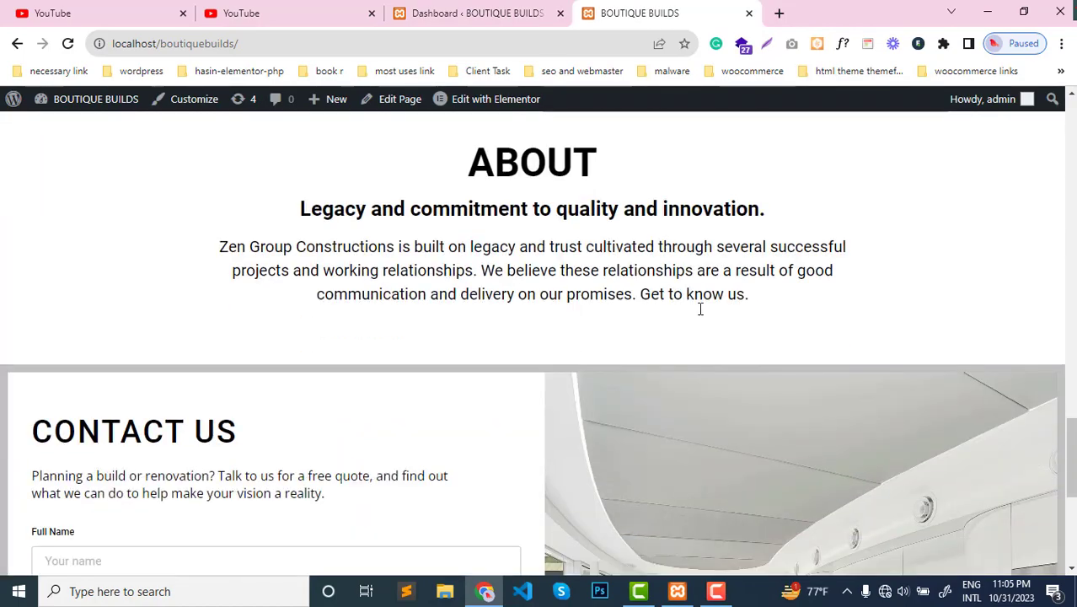
pyautogui.scroll(10, 697, 307)
pyautogui.scroll(5, 698, 315)
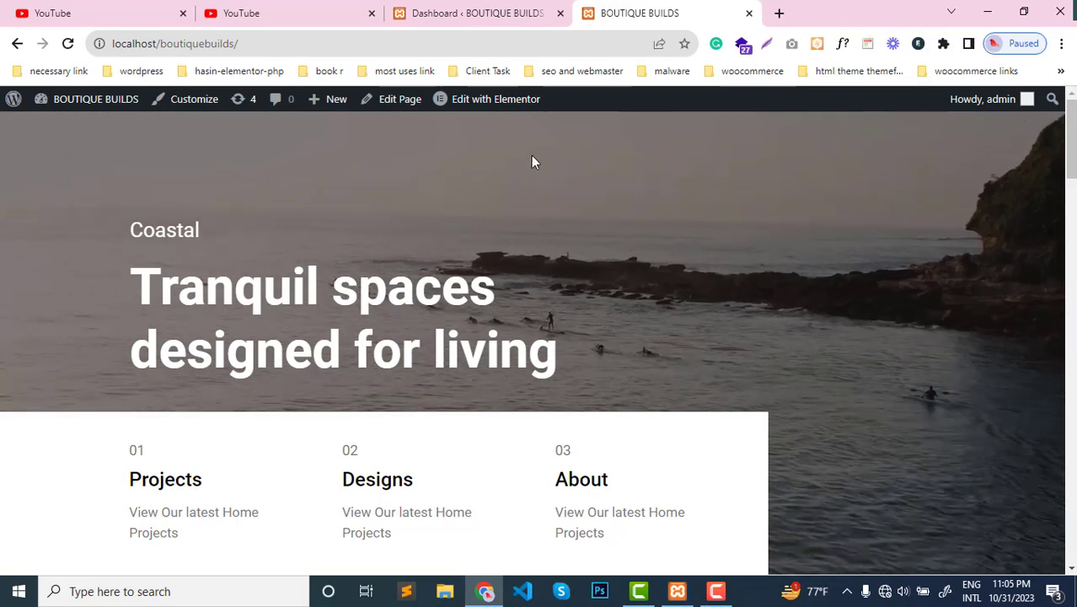
pyautogui.click(452, 9)
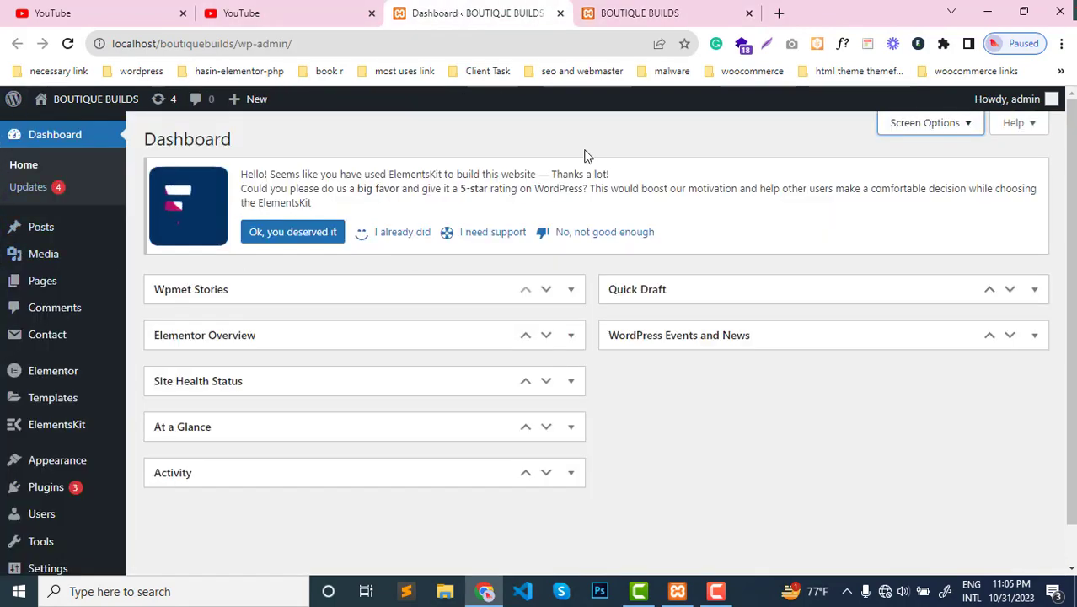
pyautogui.click(638, 8)
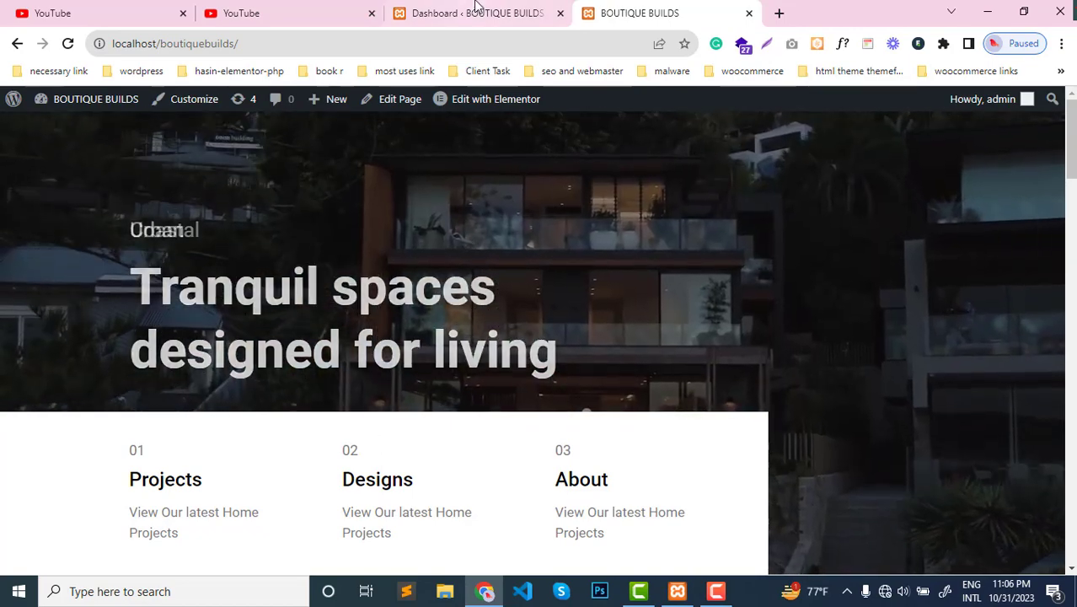
pyautogui.moveTo(481, 106)
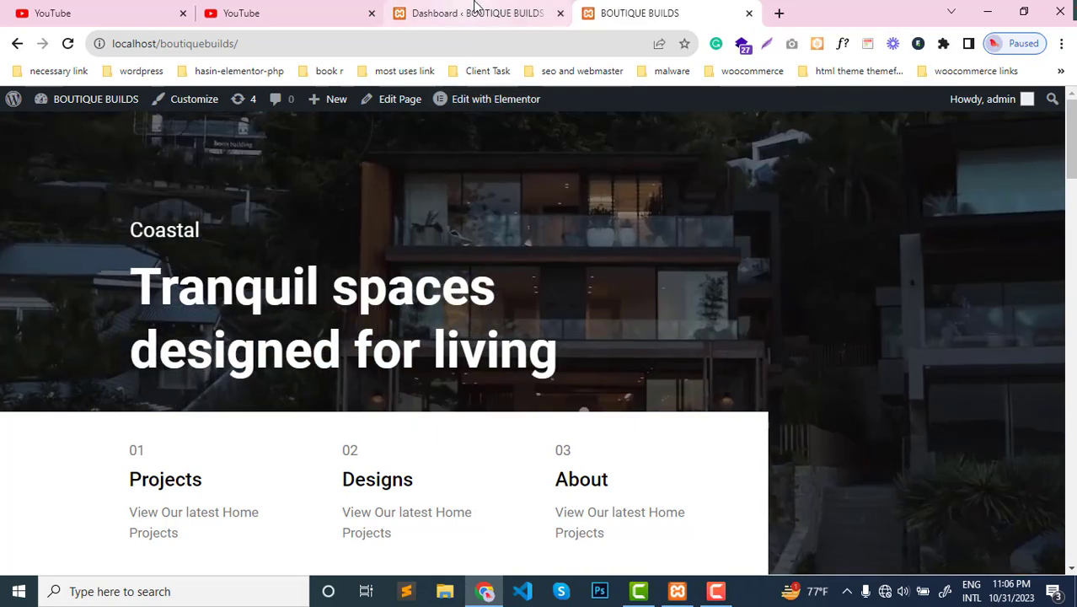
# - Open Elementor's Theme Builder from the WordPress dashboard in a separate browser tab
pyautogui.click(472, 13)
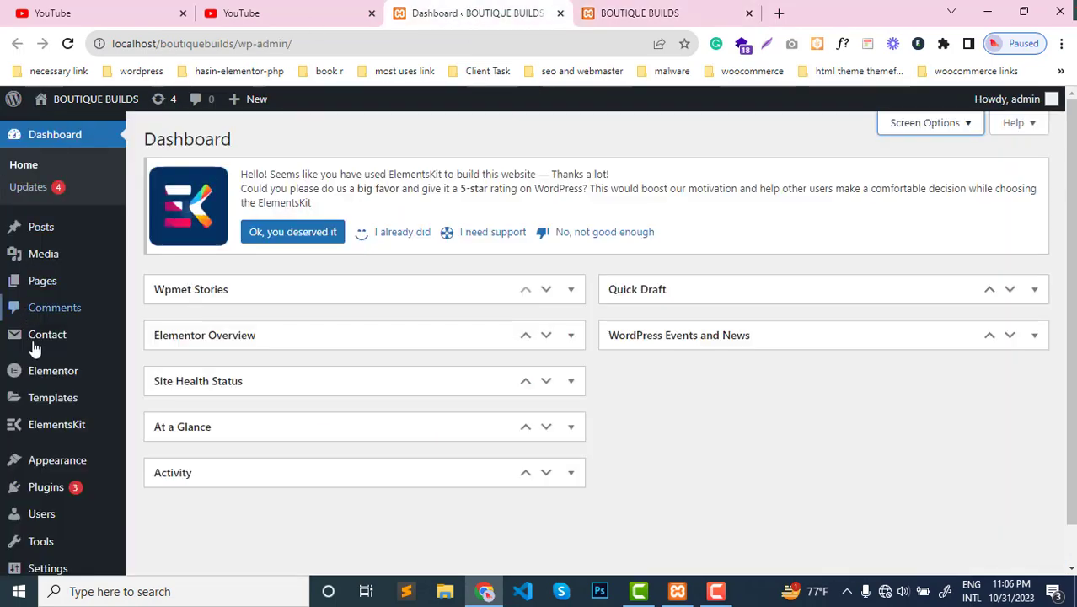
pyautogui.moveTo(69, 401)
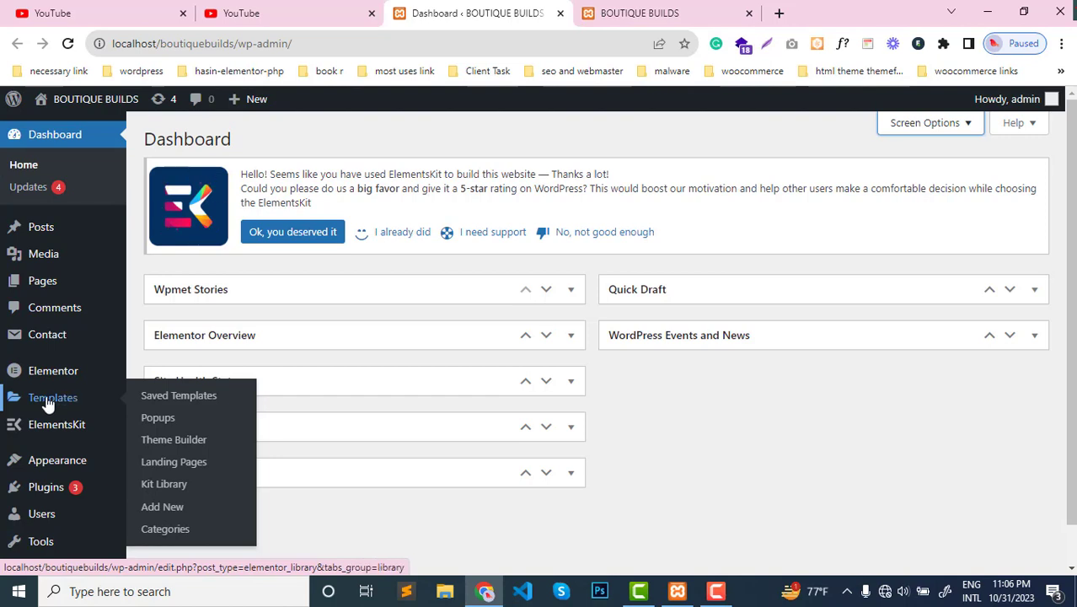
pyautogui.middleClick(188, 445)
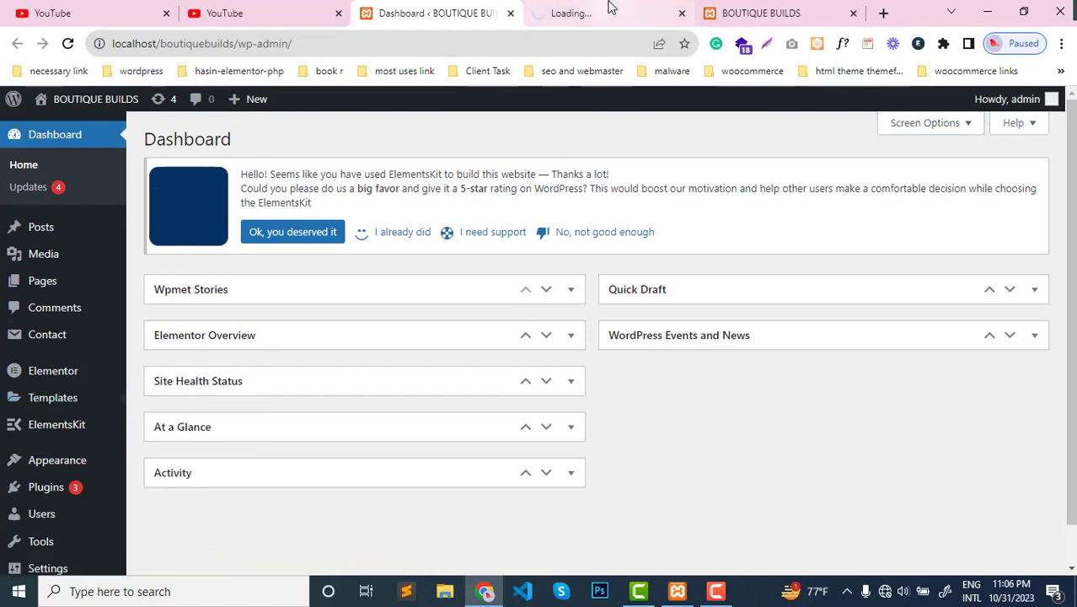
pyautogui.click(611, 13)
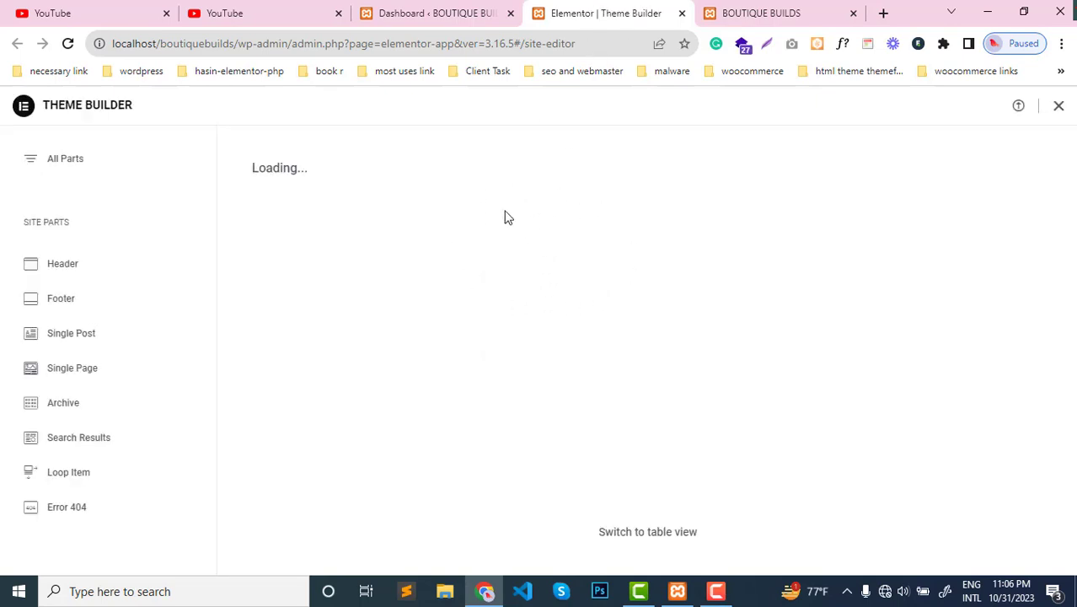
pyautogui.click(759, 12)
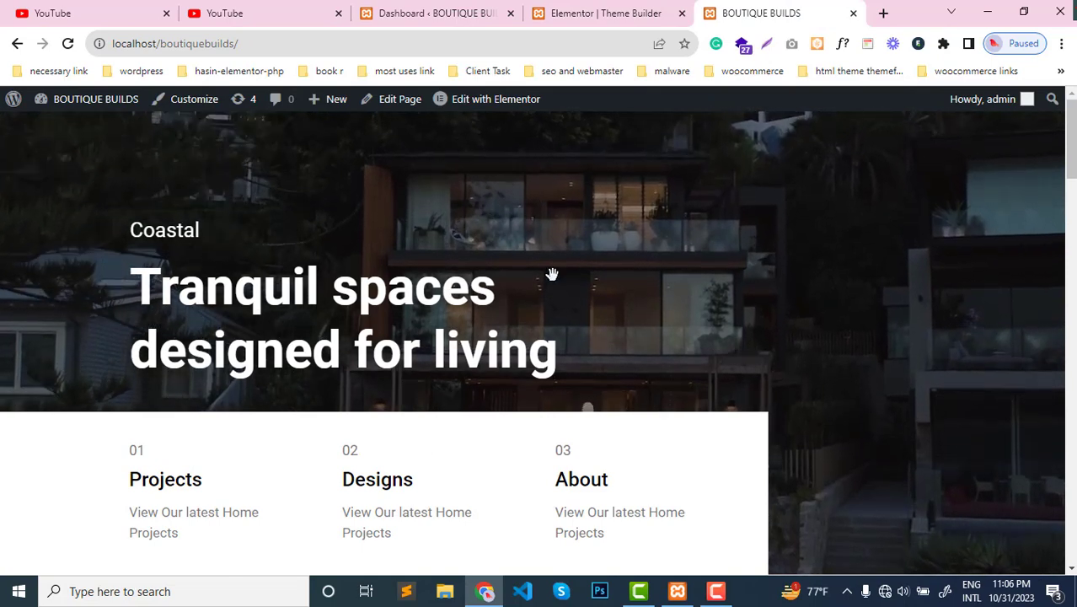
pyautogui.click(582, 14)
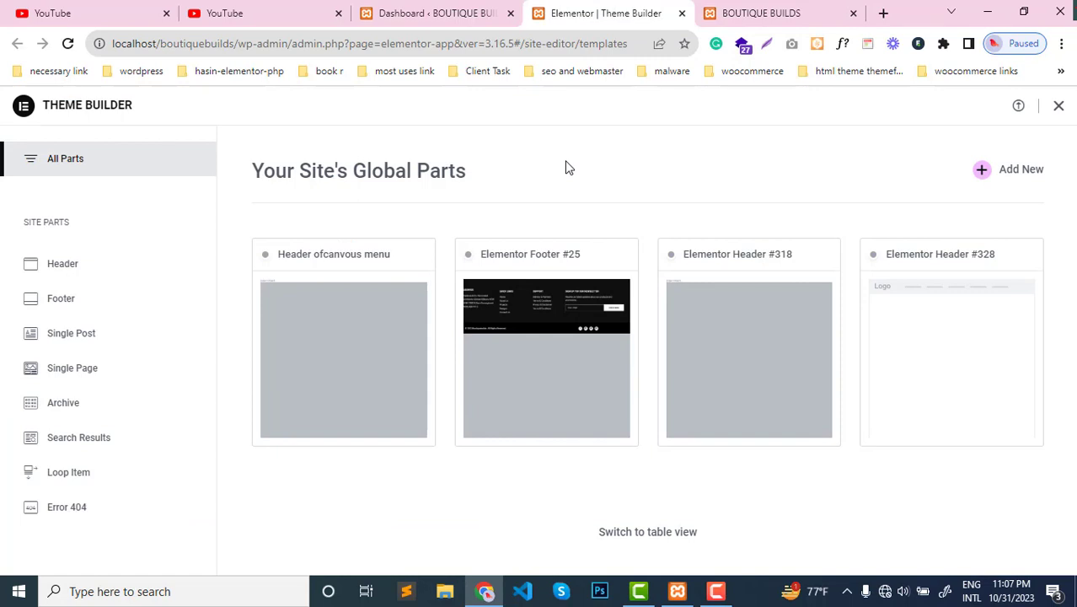
# - Display the header site parts, create a new header template, and dismiss the template library
pyautogui.click(73, 275)
pyautogui.scroll(-3, 396, 284)
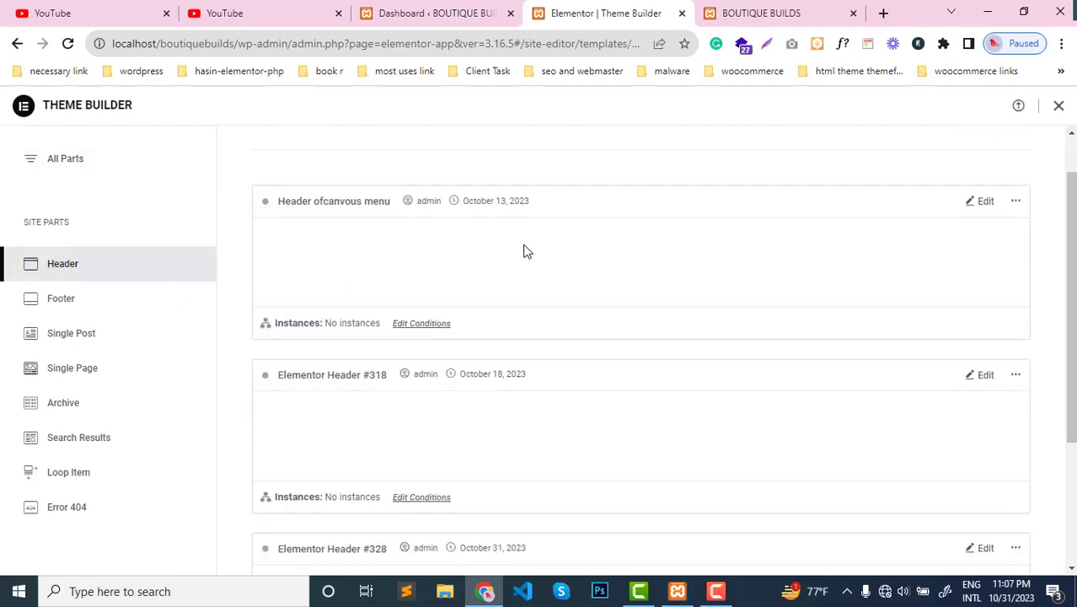
pyautogui.scroll(4, 435, 327)
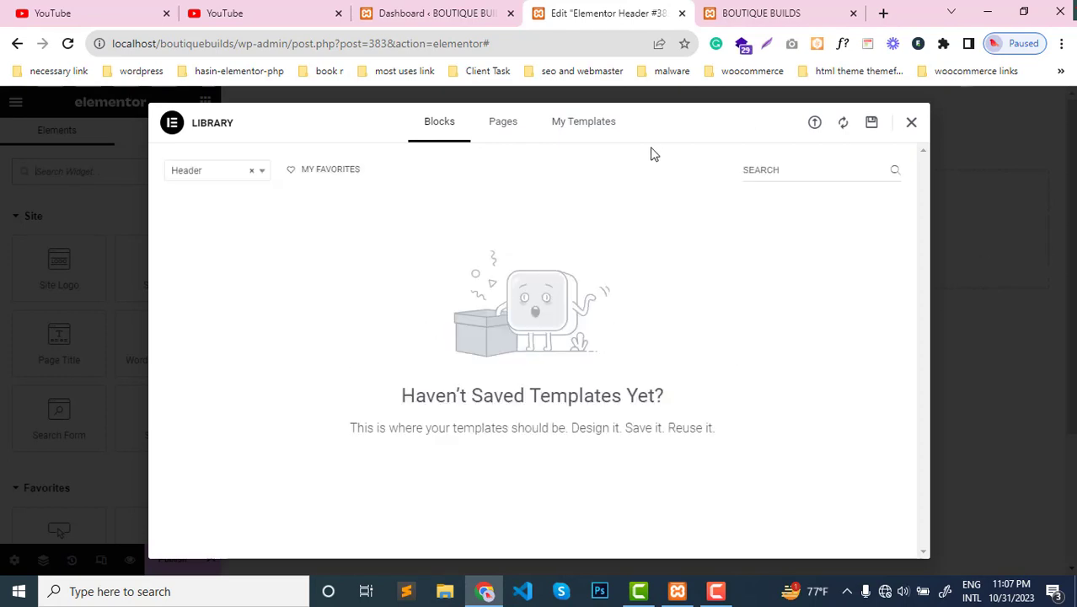
pyautogui.click(912, 125)
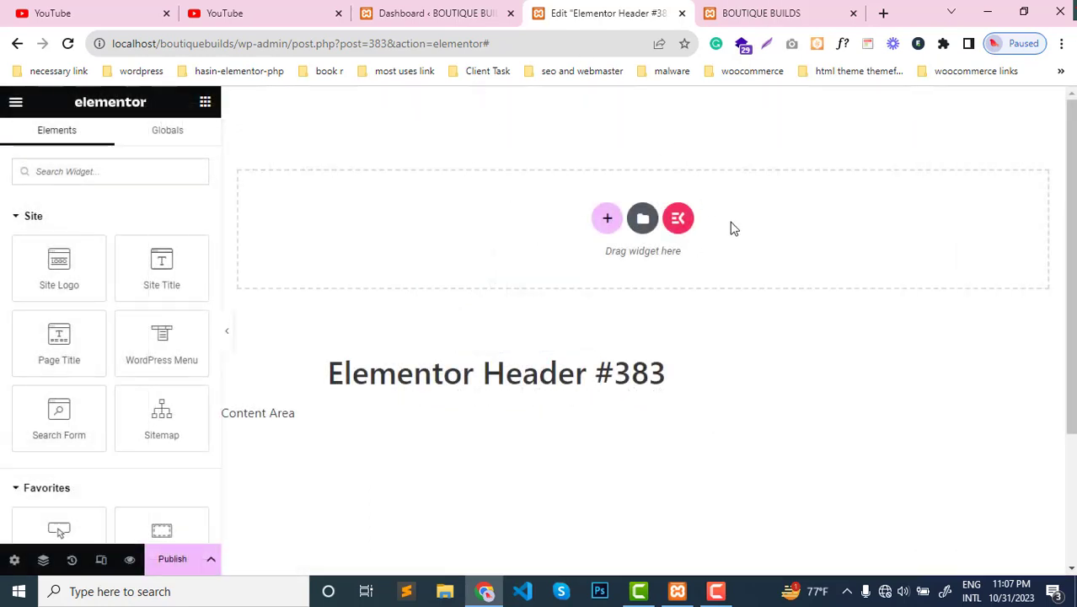
# - Add a row-direction container to the header template and nest a second container inside it
pyautogui.click(606, 219)
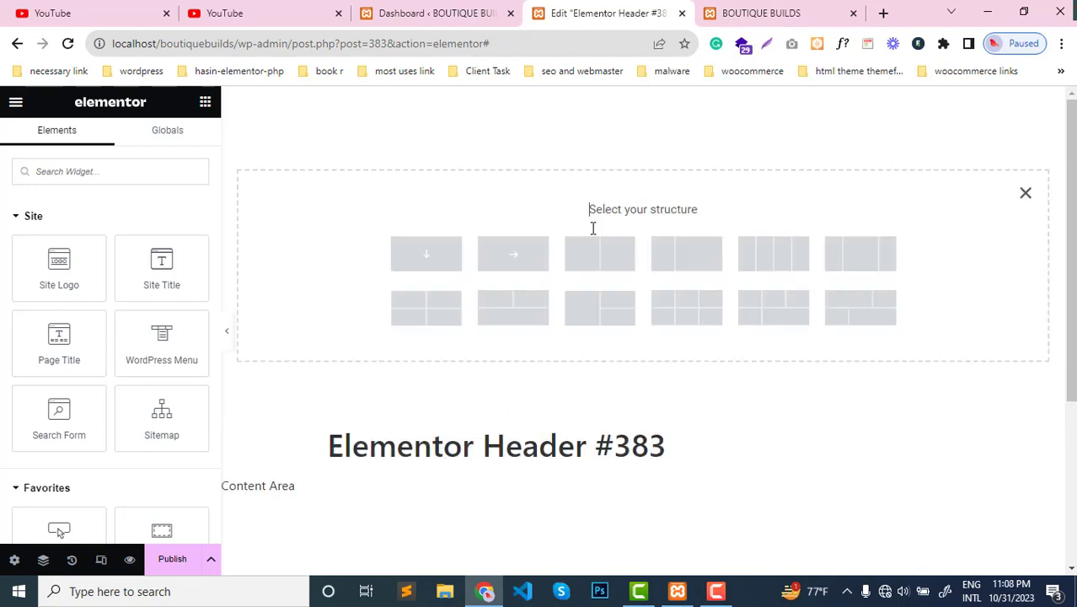
pyautogui.click(514, 254)
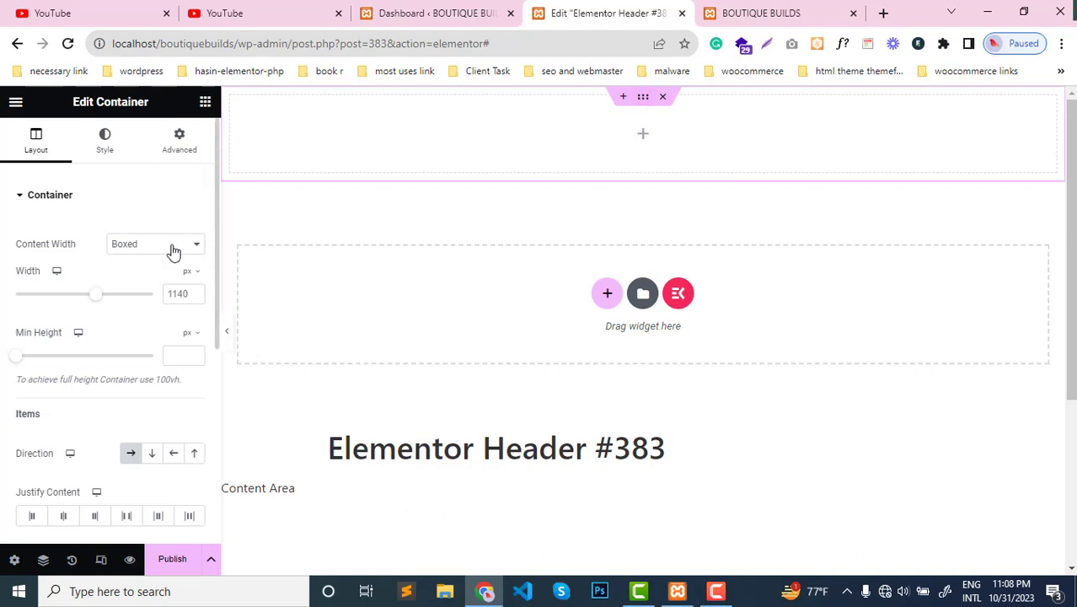
pyautogui.click(206, 104)
pyautogui.scroll(-2, 102, 430)
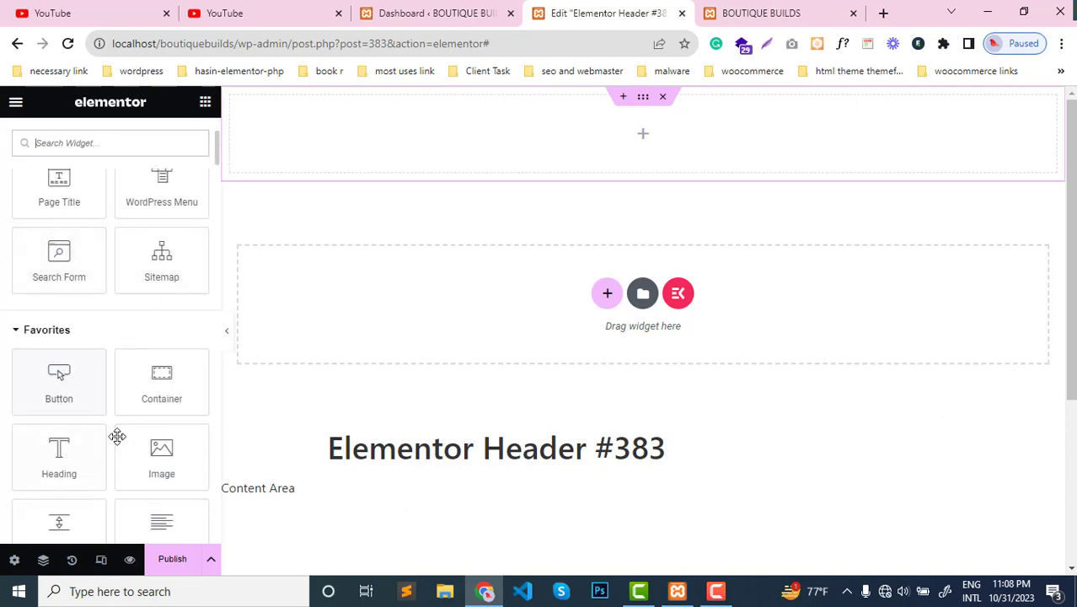
pyautogui.scroll(2, 142, 412)
pyautogui.scroll(-3, 138, 430)
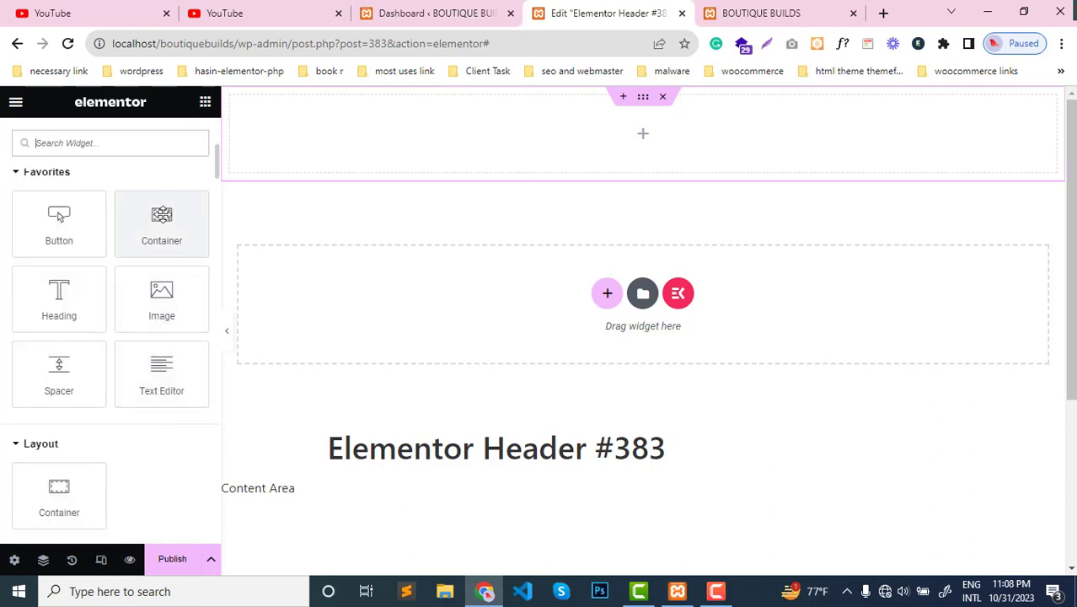
pyautogui.moveTo(162, 221); pyautogui.dragTo(625, 153)
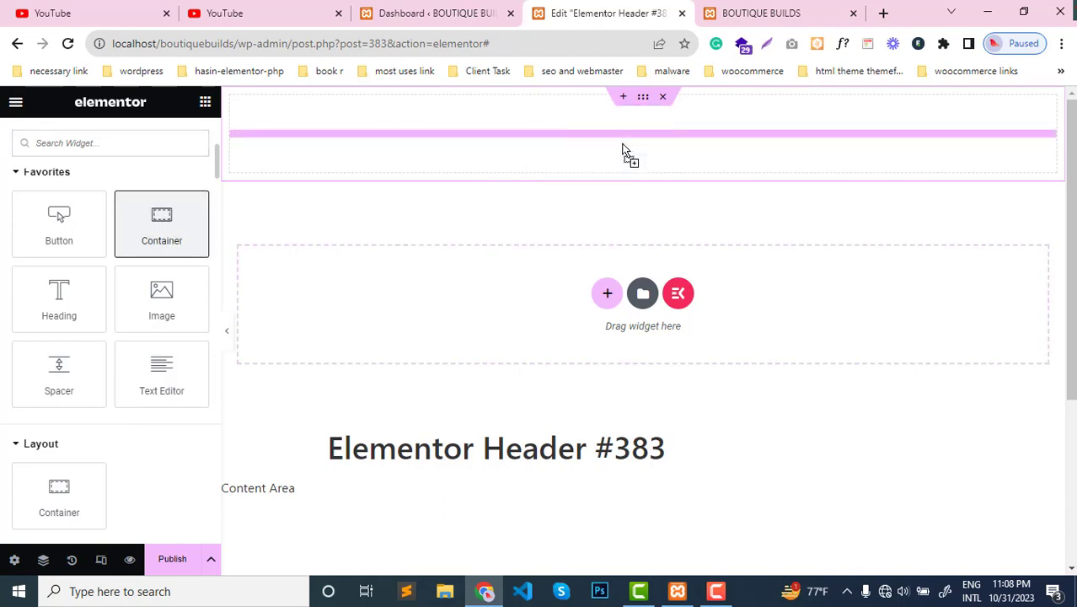
# - Duplicate the nested container twice to make three columns, then narrow the outer ones and widen the middle one to about 59%
pyautogui.rightClick(240, 112)
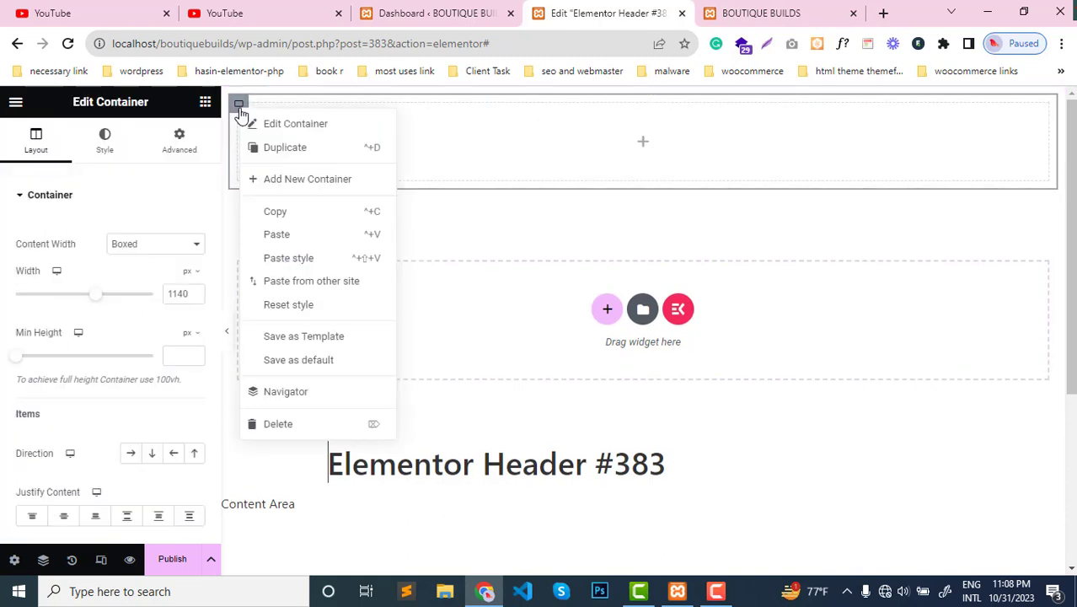
pyautogui.click(286, 148)
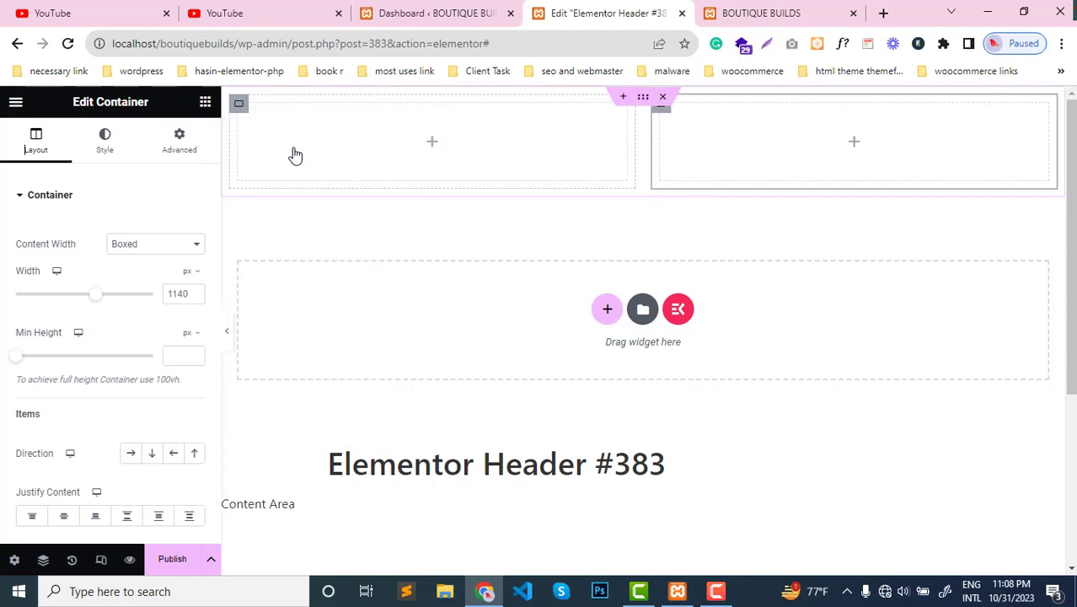
pyautogui.rightClick(240, 108)
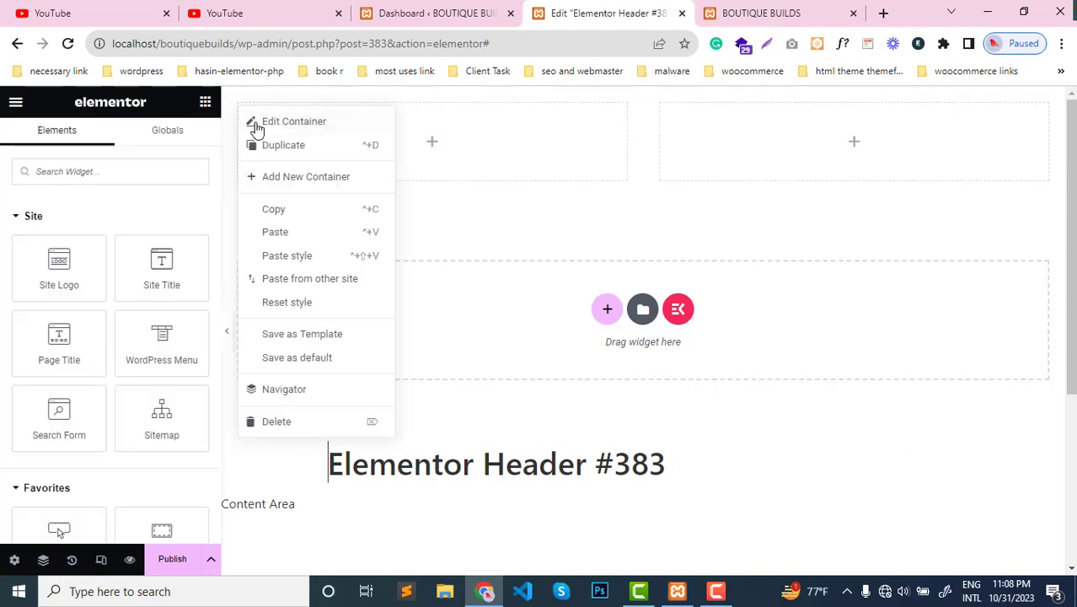
pyautogui.click(284, 145)
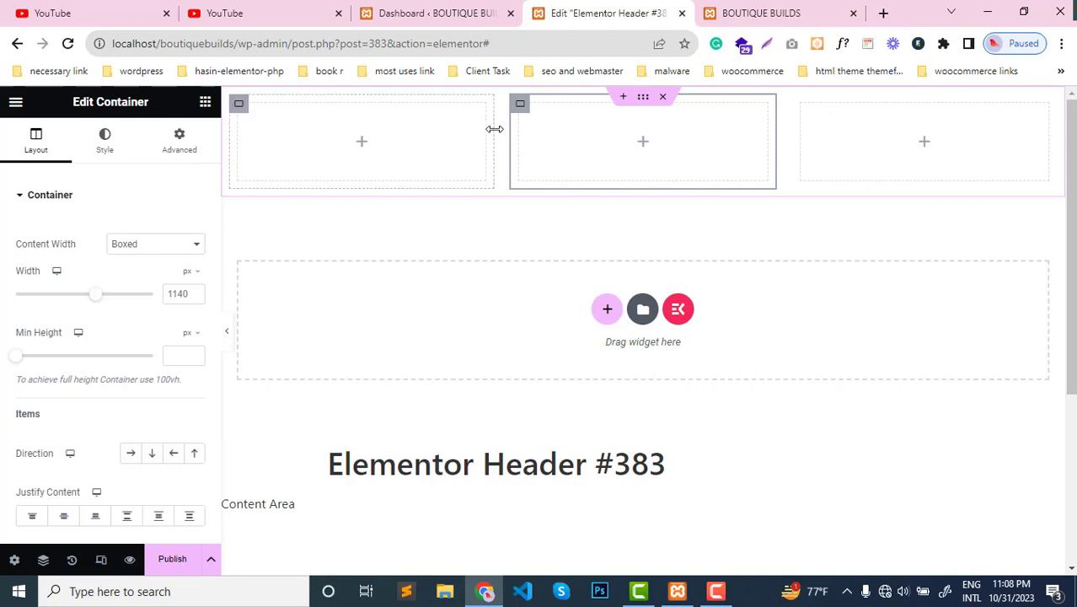
pyautogui.moveTo(495, 128); pyautogui.dragTo(380, 138)
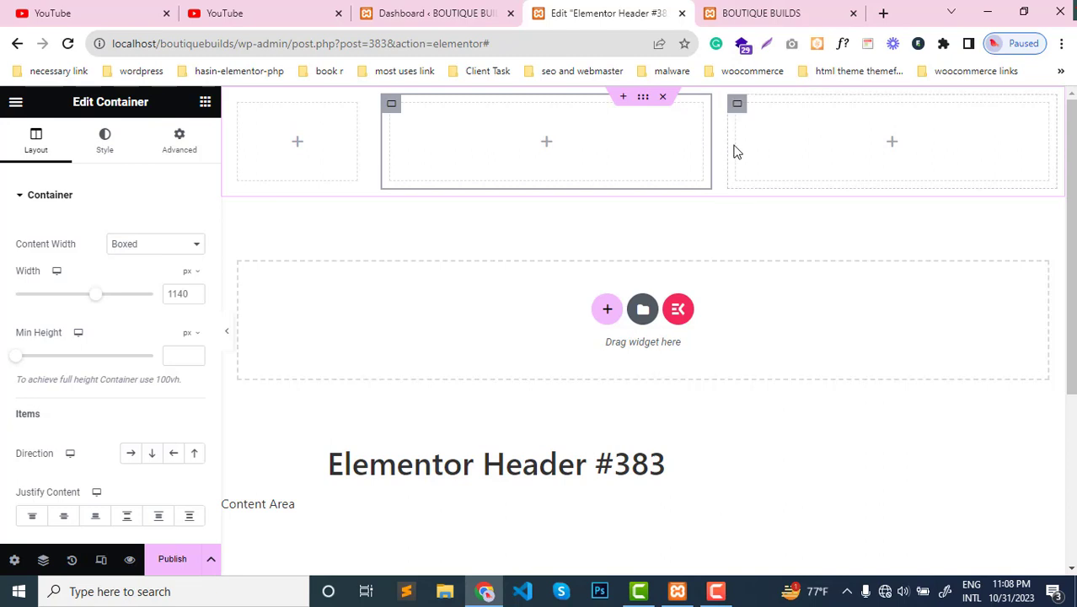
pyautogui.moveTo(706, 138); pyautogui.dragTo(883, 155)
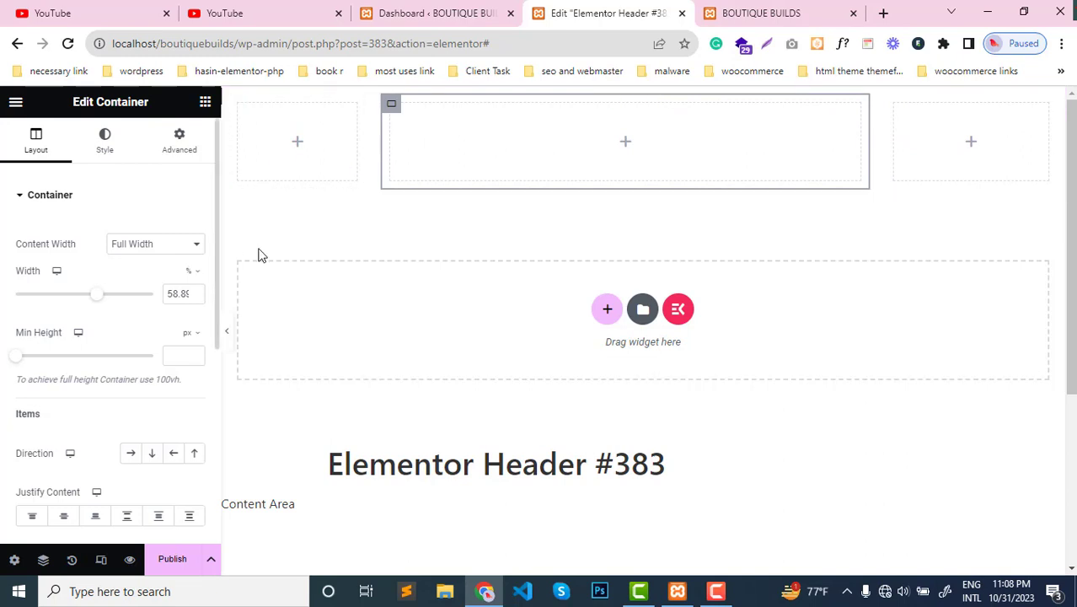
# - Add an Image widget to the header's first column and set its image size to Full
pyautogui.click(204, 101)
pyautogui.scroll(-3, 105, 390)
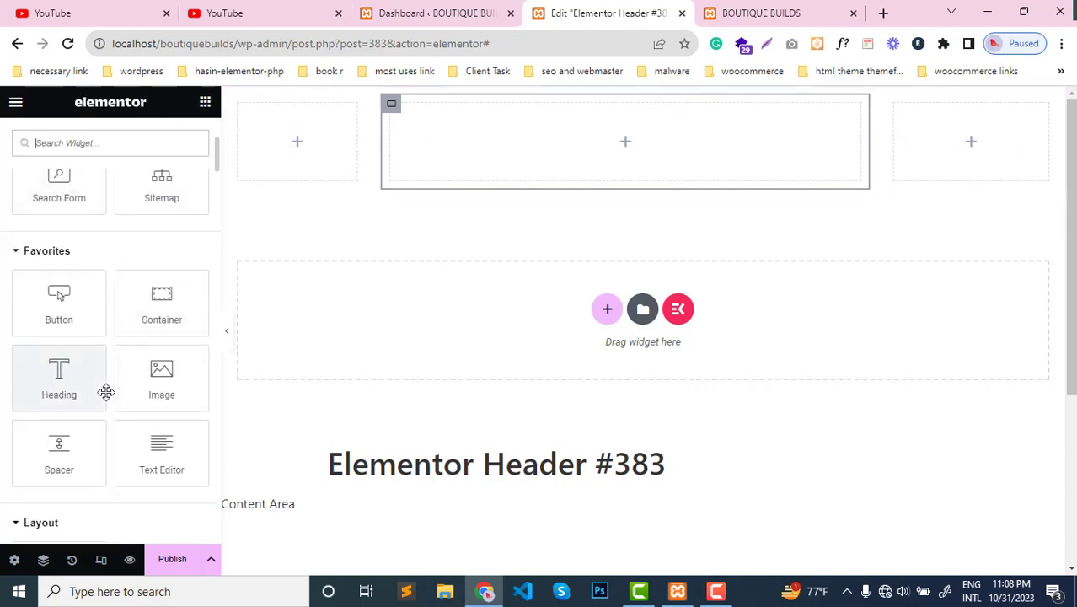
pyautogui.moveTo(146, 374); pyautogui.dragTo(287, 142)
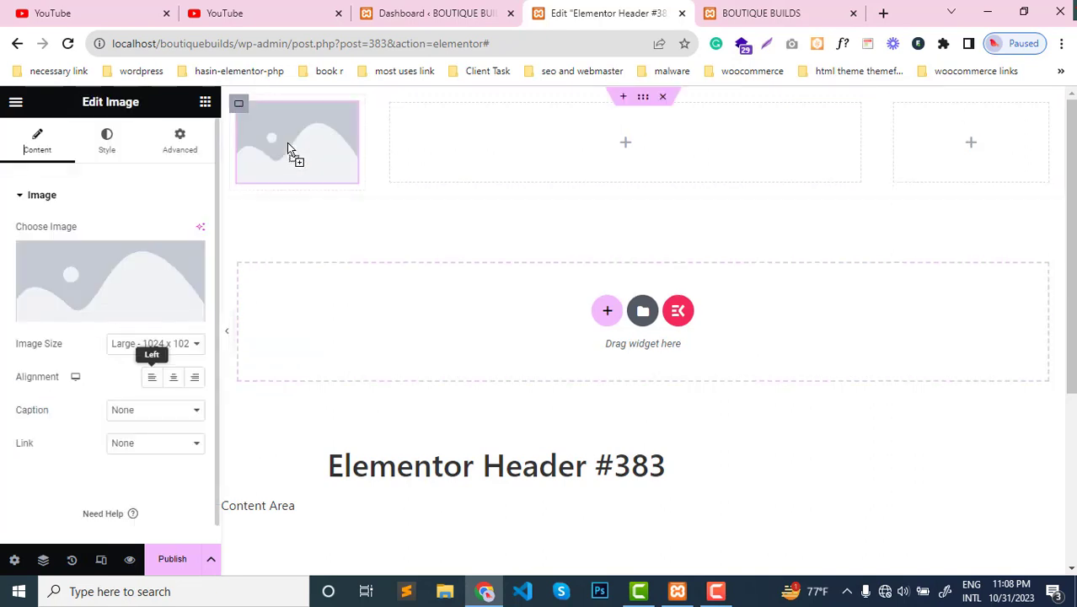
pyautogui.click(181, 345)
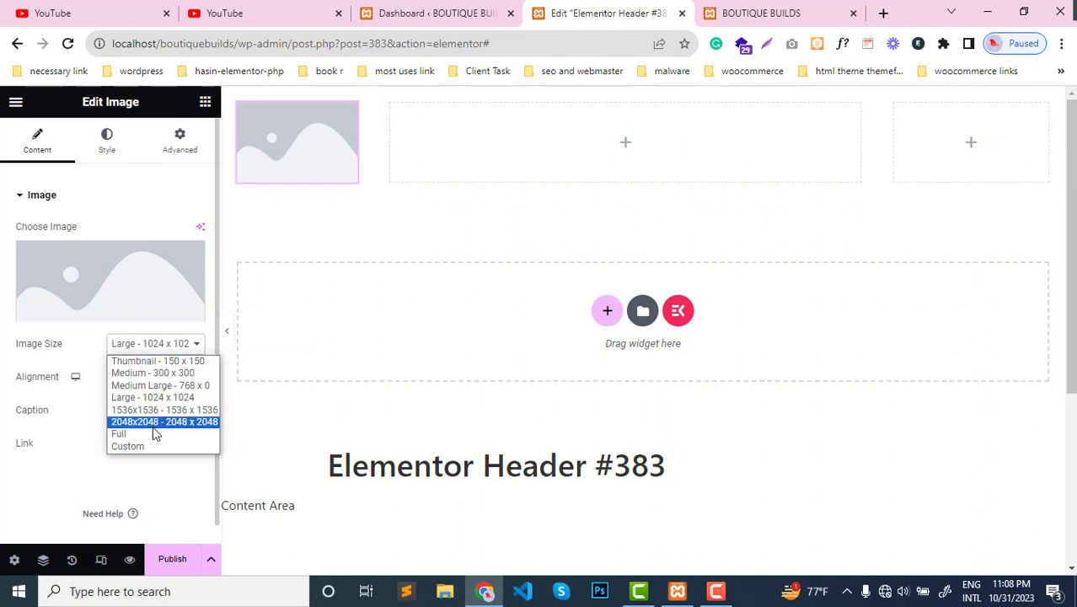
pyautogui.click(125, 436)
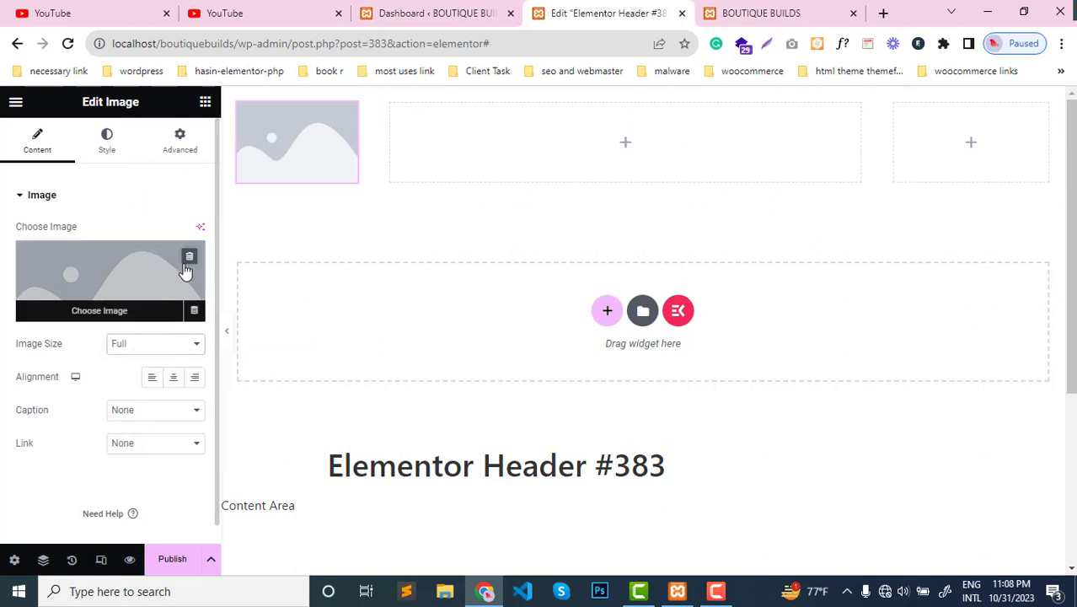
# - Replace the placeholder image with ZenTree.png from the media library as the header logo
pyautogui.click(190, 252)
pyautogui.click(122, 268)
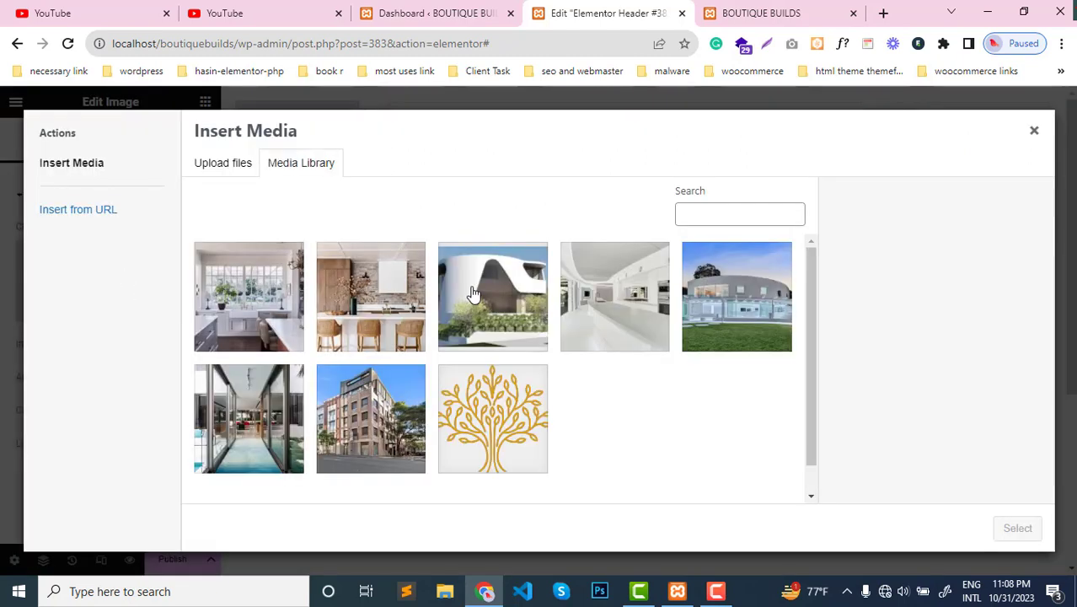
pyautogui.click(477, 401)
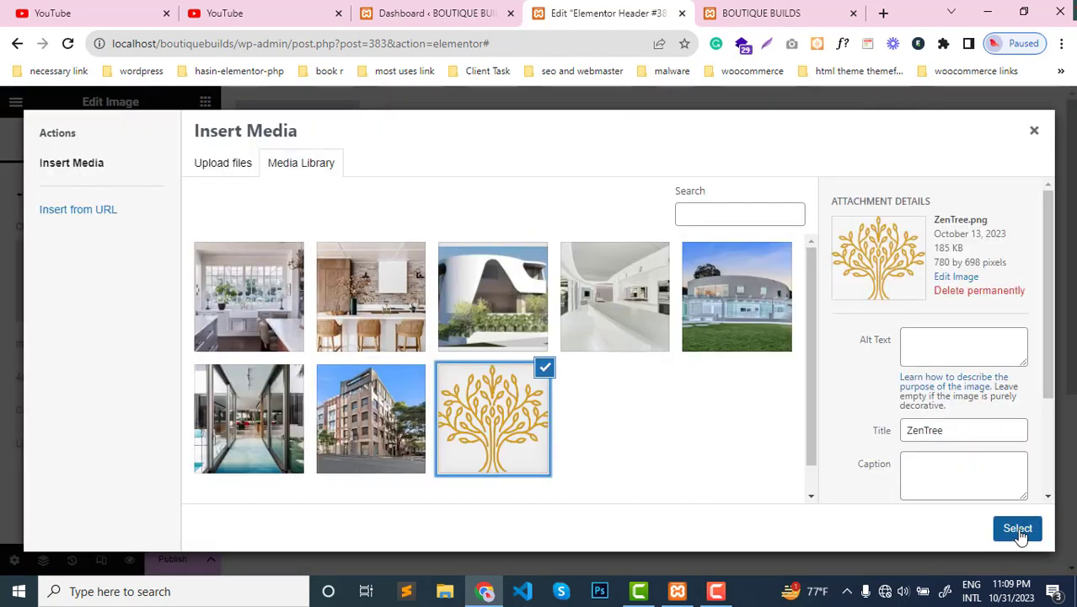
pyautogui.click(1017, 527)
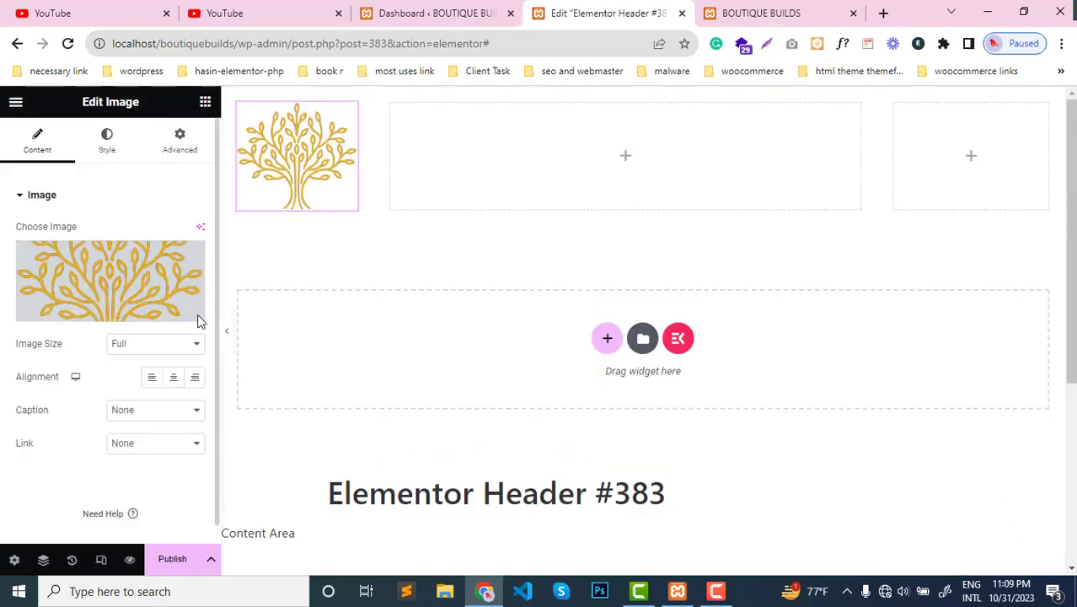
# - Set the logo image's width to 50% and justify the content of its column to the center
pyautogui.click(107, 147)
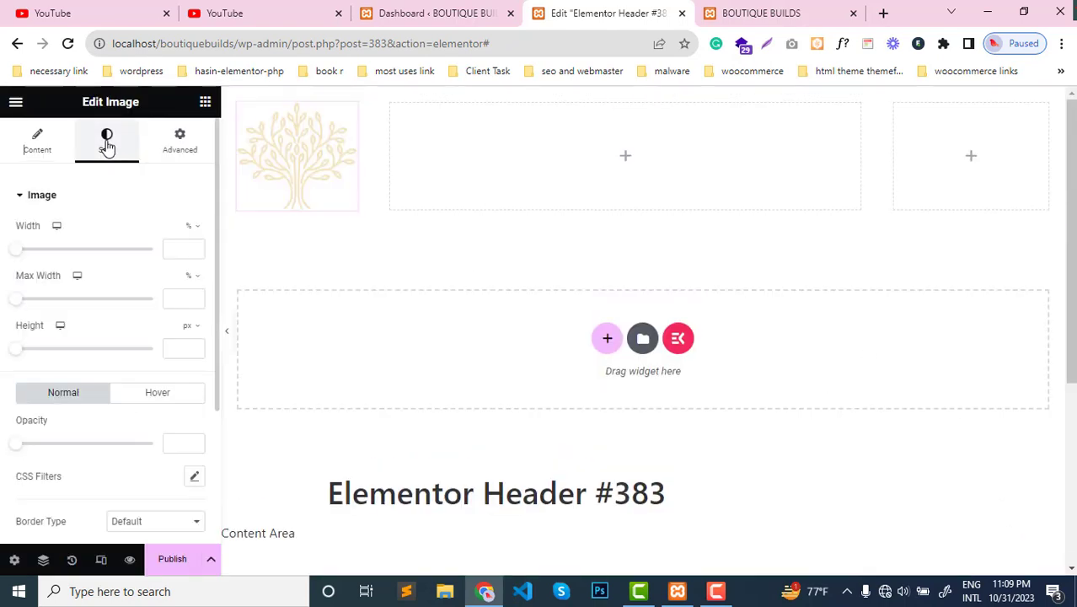
pyautogui.moveTo(17, 253); pyautogui.dragTo(88, 264)
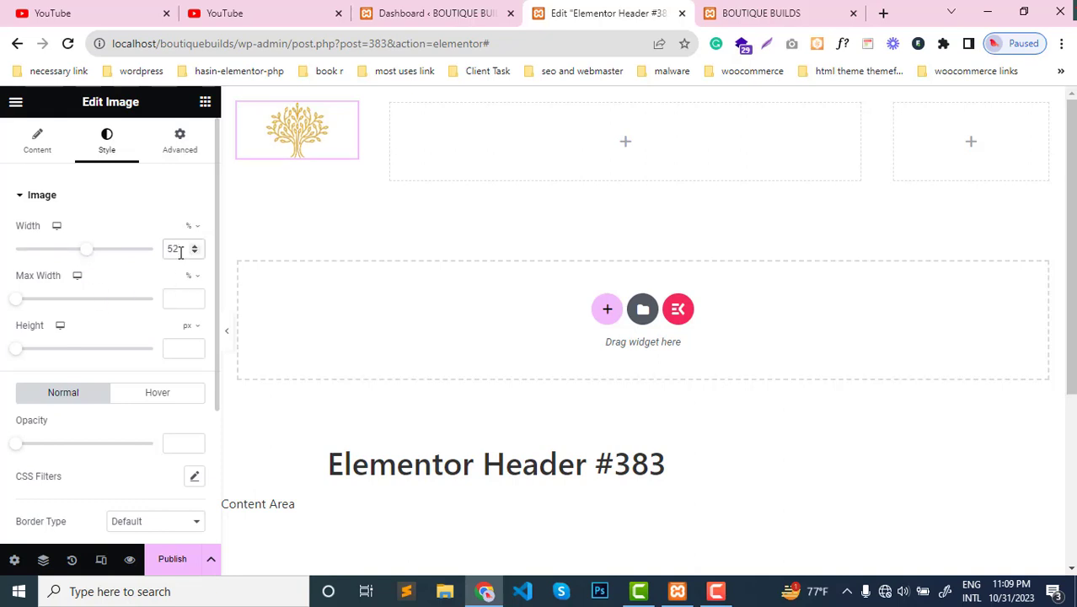
pyautogui.press('BackSpace')
pyautogui.write('0')
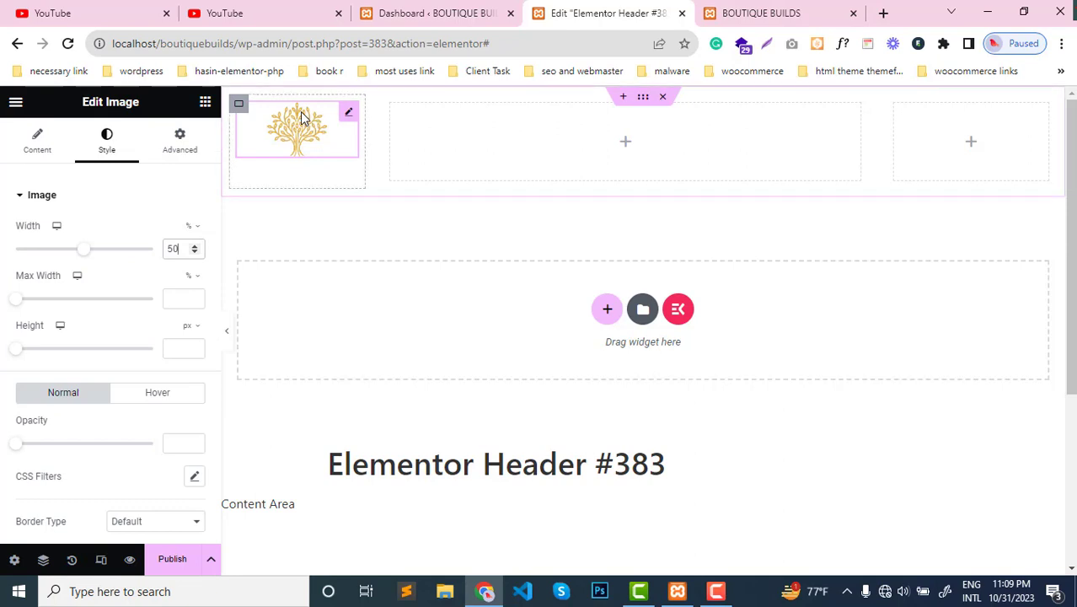
pyautogui.click(238, 103)
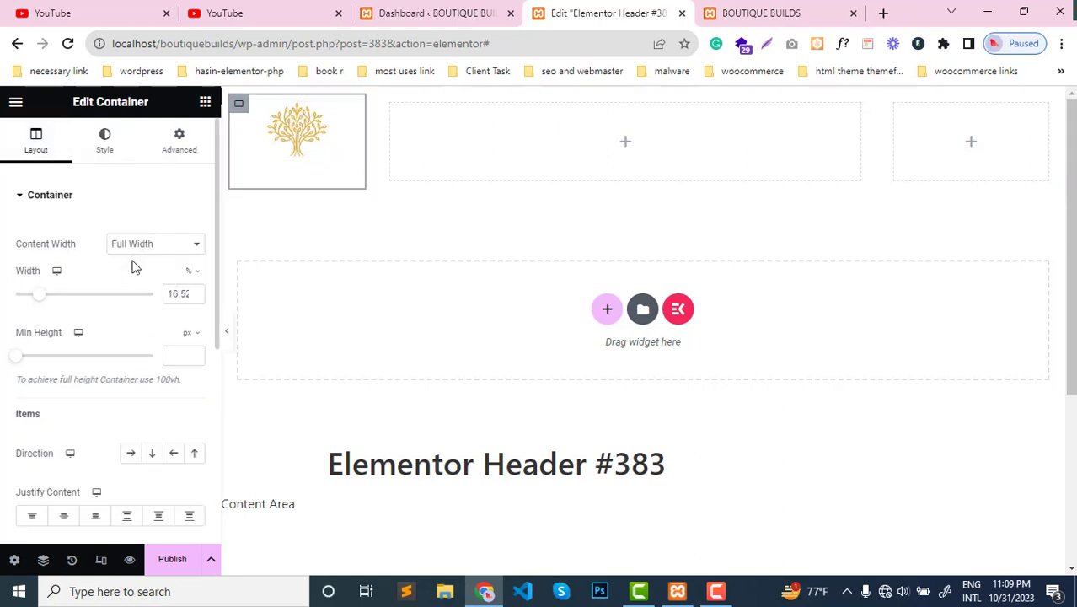
pyautogui.click(68, 523)
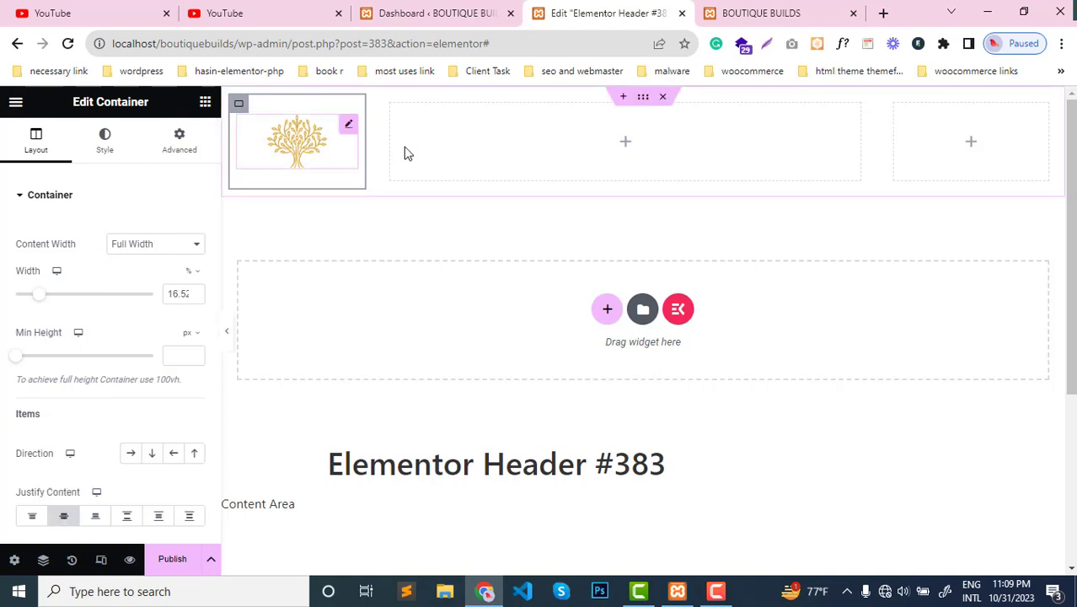
# - Add a WordPress Menu widget to the header's middle column and justify that column's content to the center
pyautogui.click(204, 101)
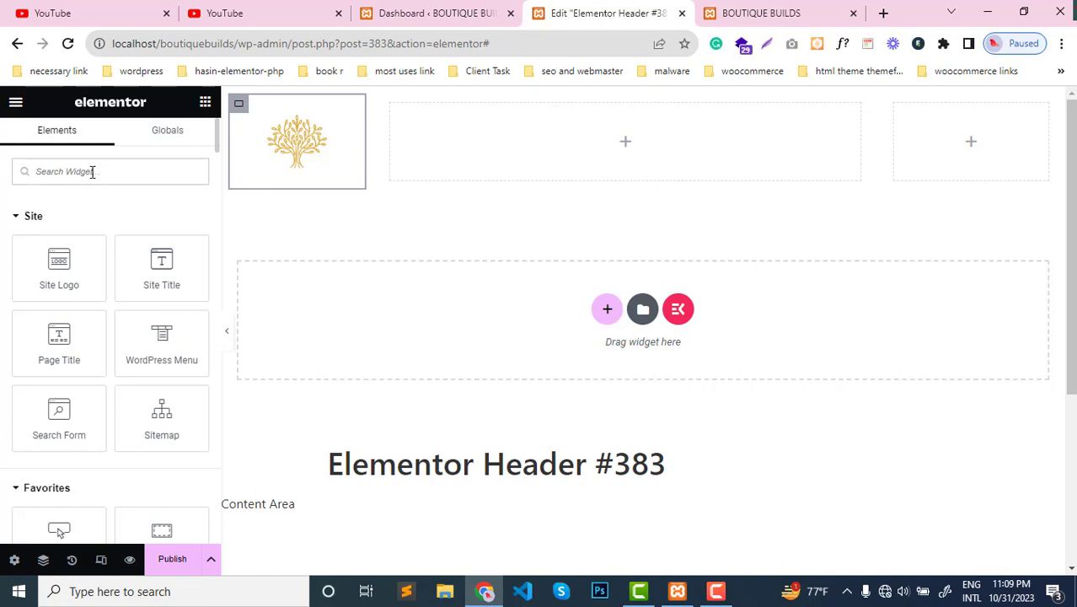
pyautogui.write('manu')
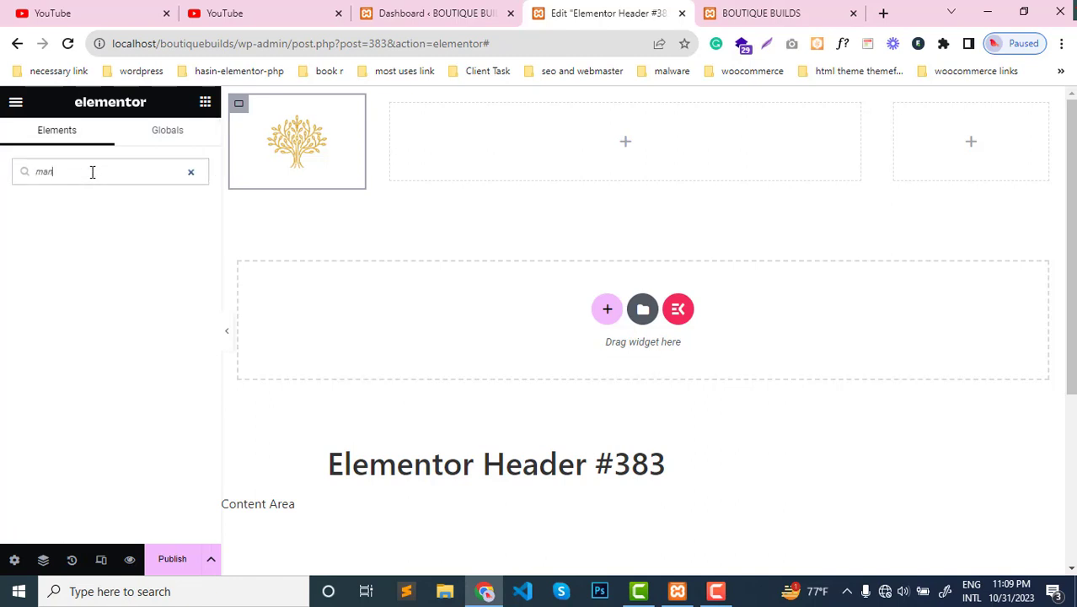
pyautogui.press('BackSpace')
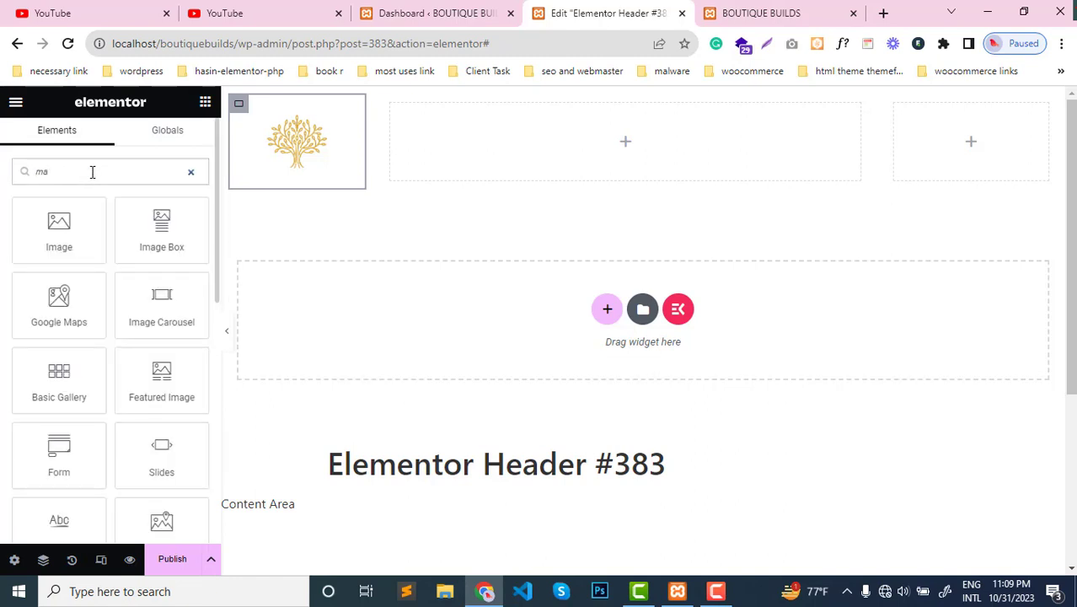
pyautogui.press('BackSpace')
pyautogui.write('e')
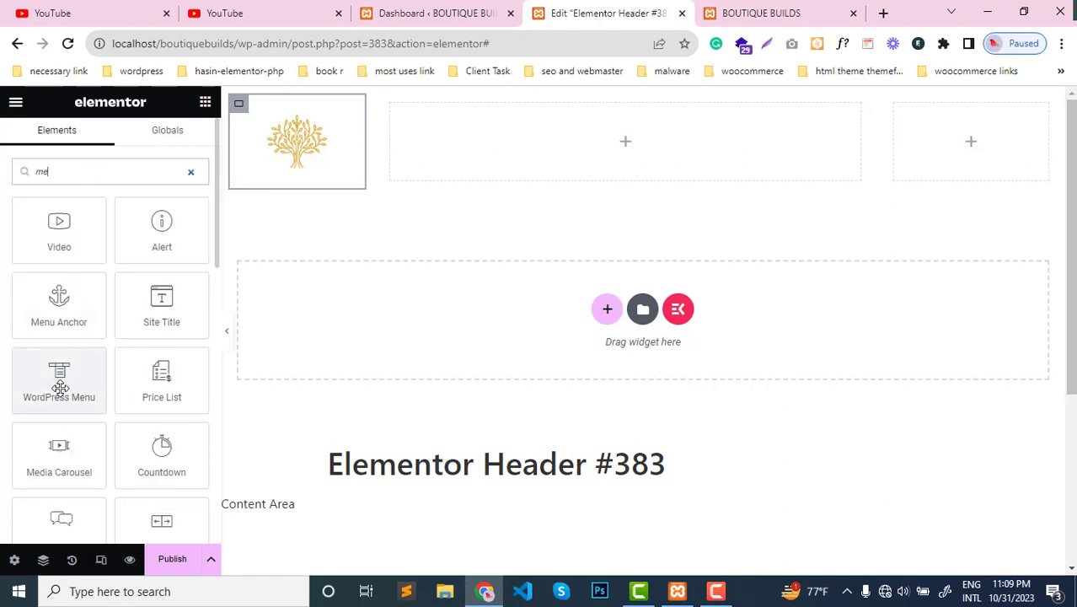
pyautogui.moveTo(59, 387); pyautogui.dragTo(635, 148)
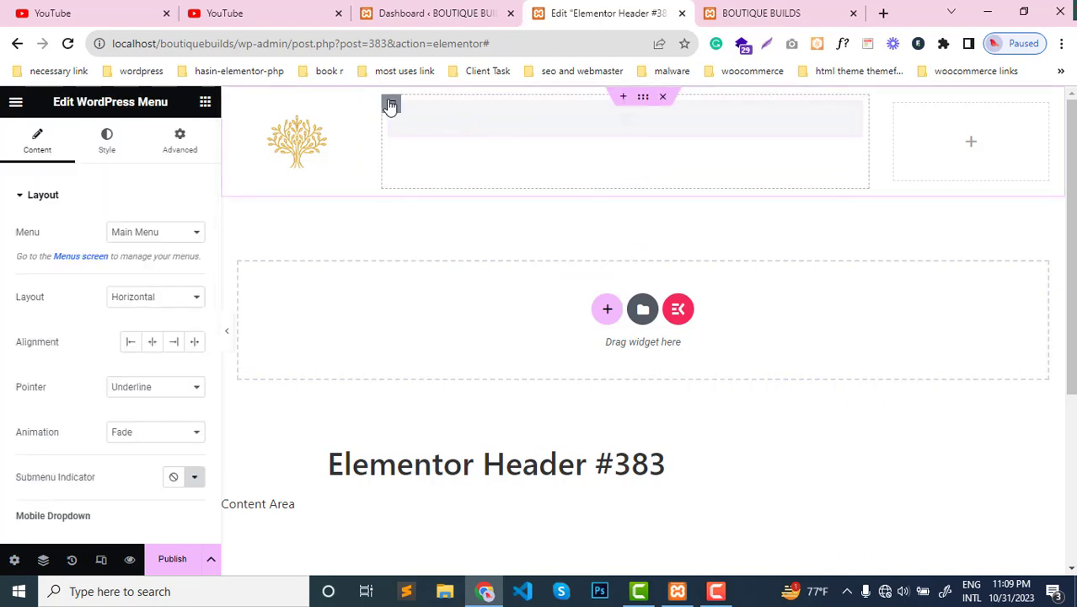
pyautogui.click(391, 104)
pyautogui.scroll(-2, 50, 404)
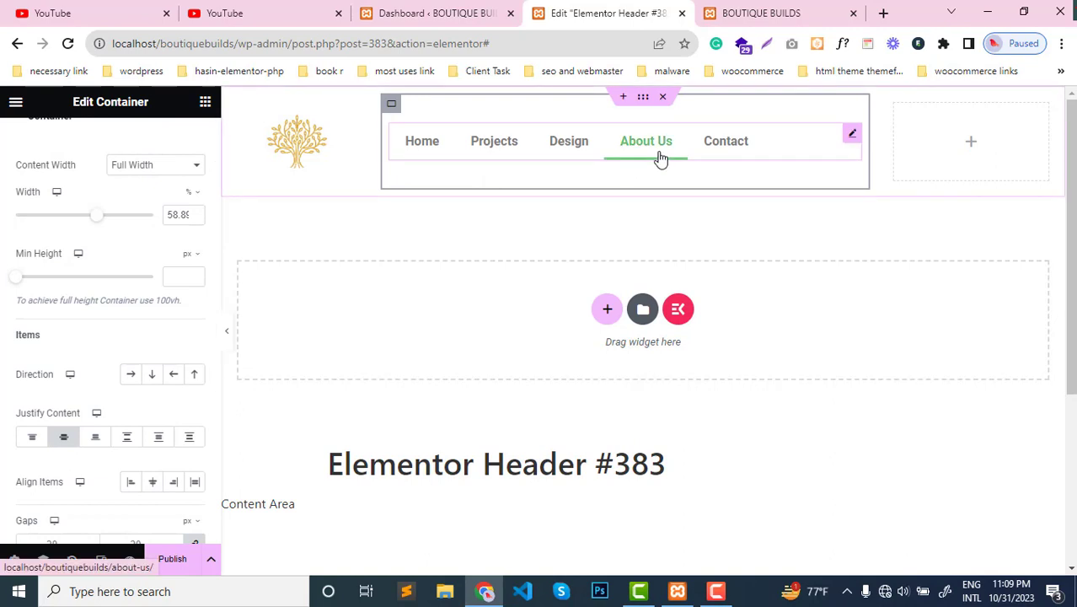
# - Set the main menu's typography to the Roboto family with a size of 17 px
pyautogui.click(546, 143)
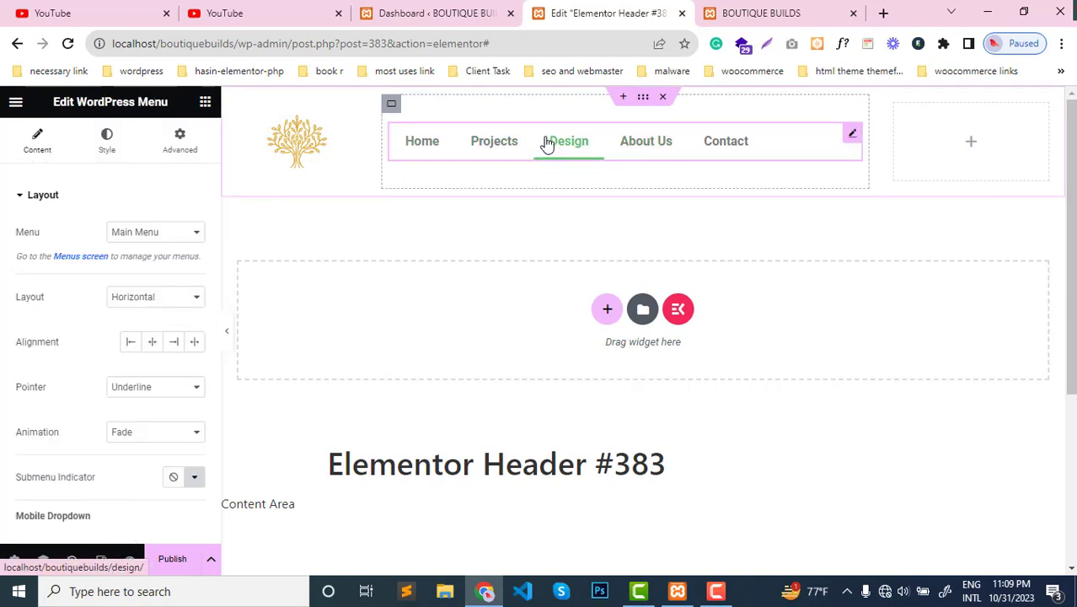
pyautogui.click(159, 296)
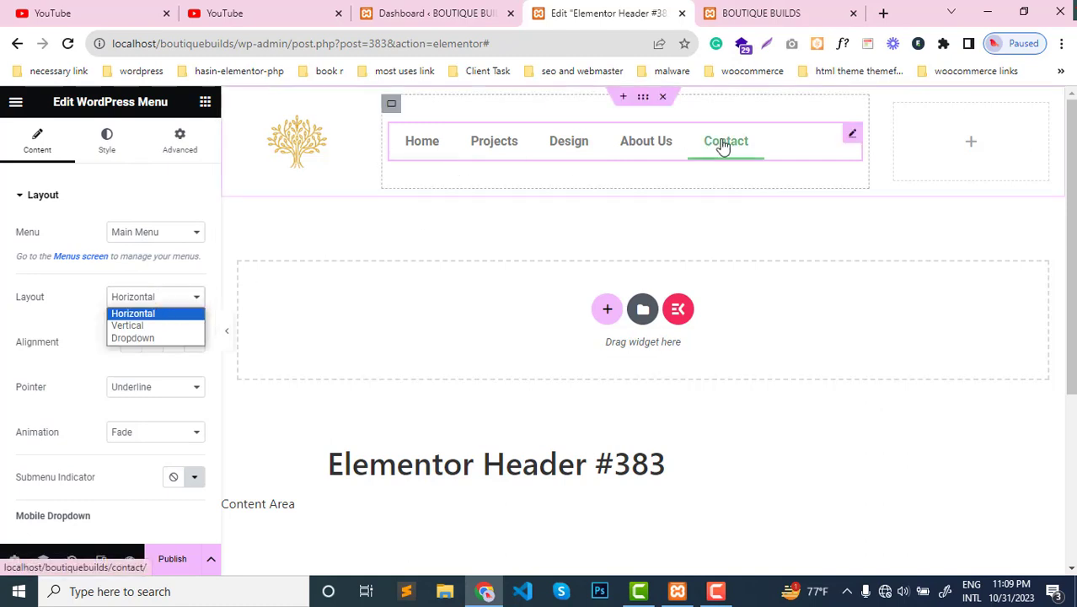
pyautogui.click(354, 205)
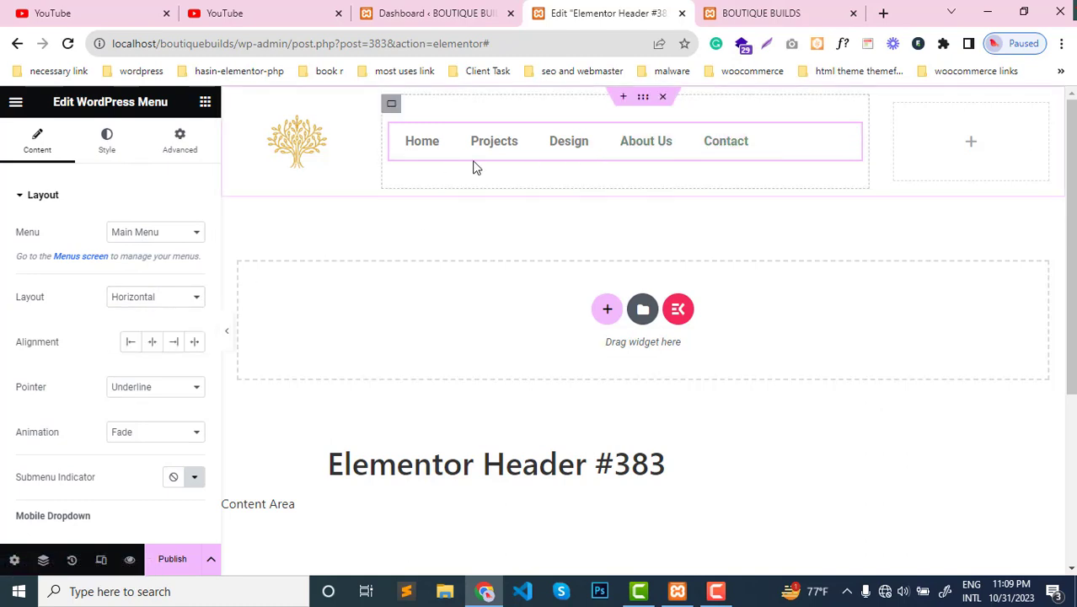
pyautogui.click(107, 141)
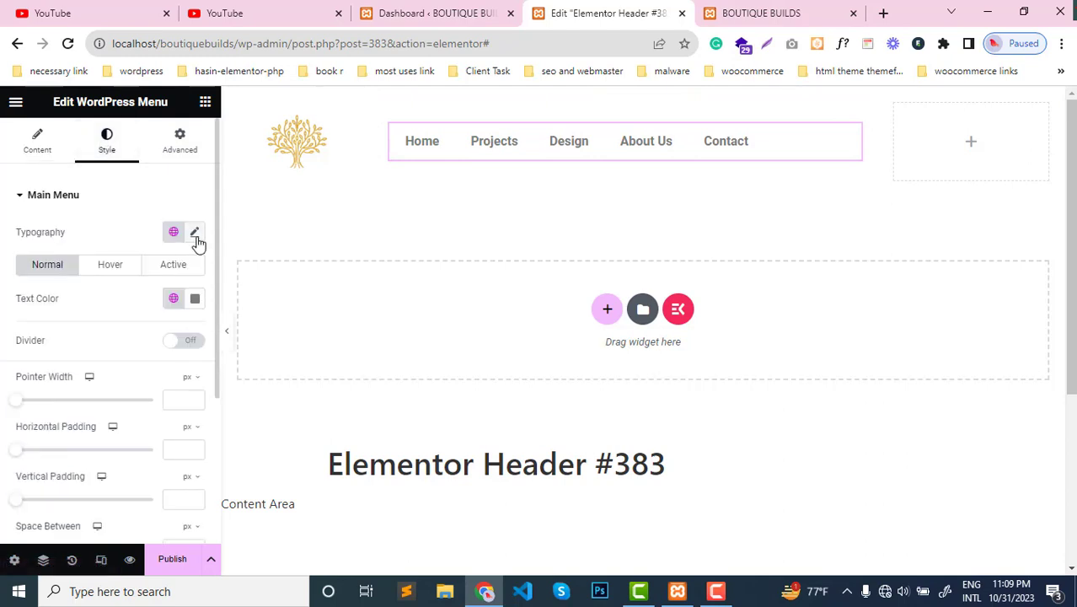
pyautogui.click(194, 232)
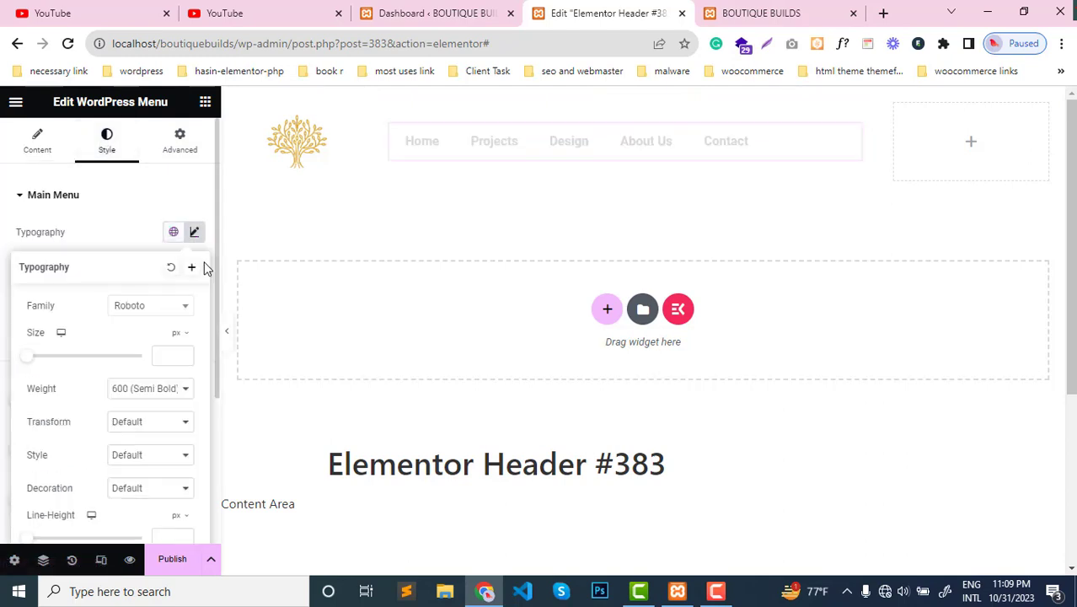
pyautogui.click(145, 308)
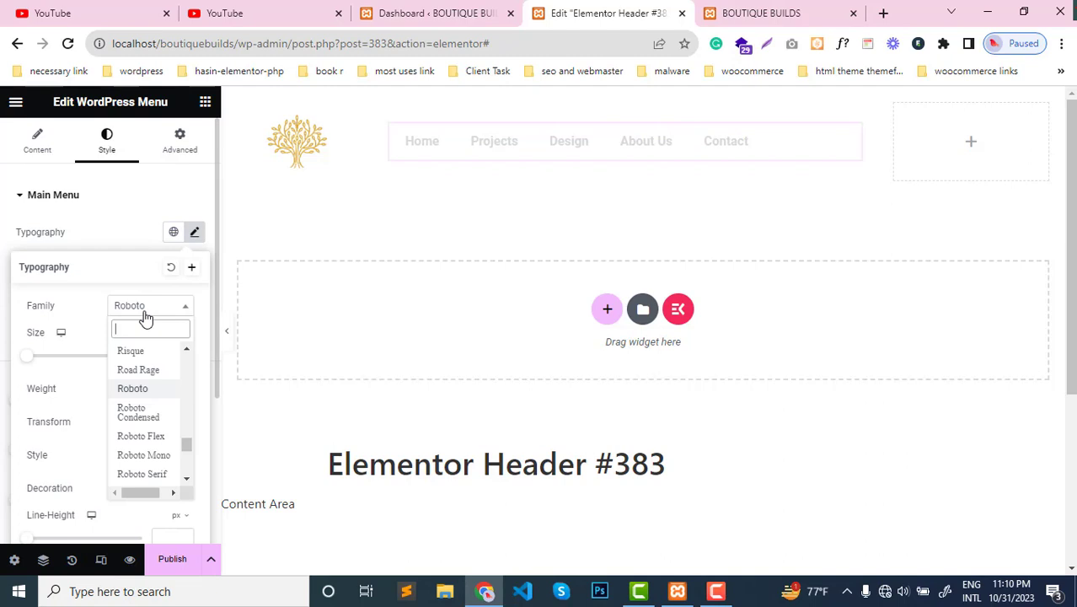
pyautogui.click(139, 389)
pyautogui.click(165, 352)
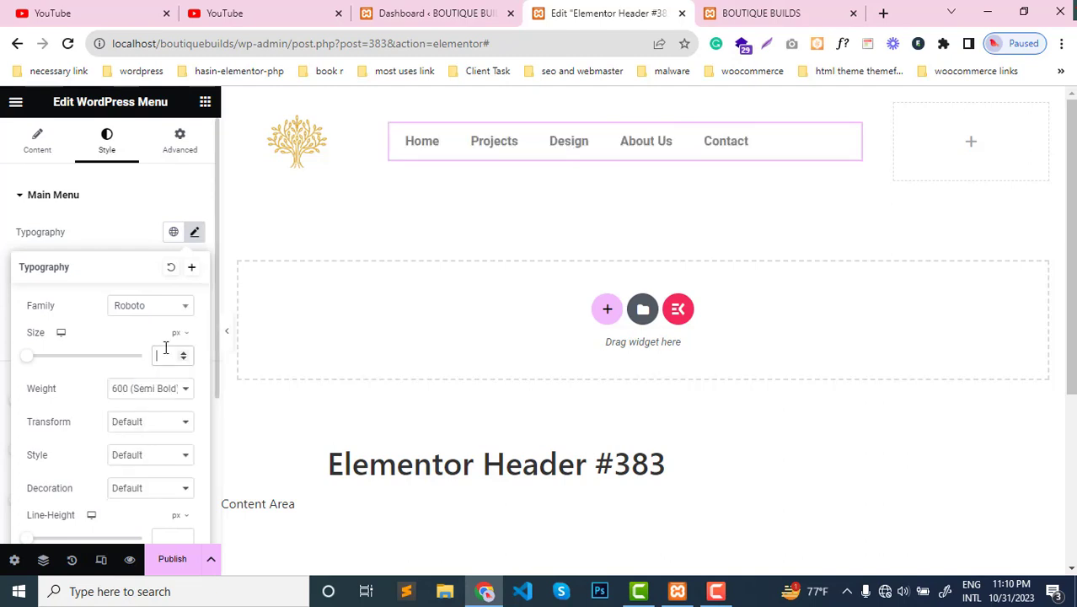
pyautogui.write('16')
pyautogui.press('Up')
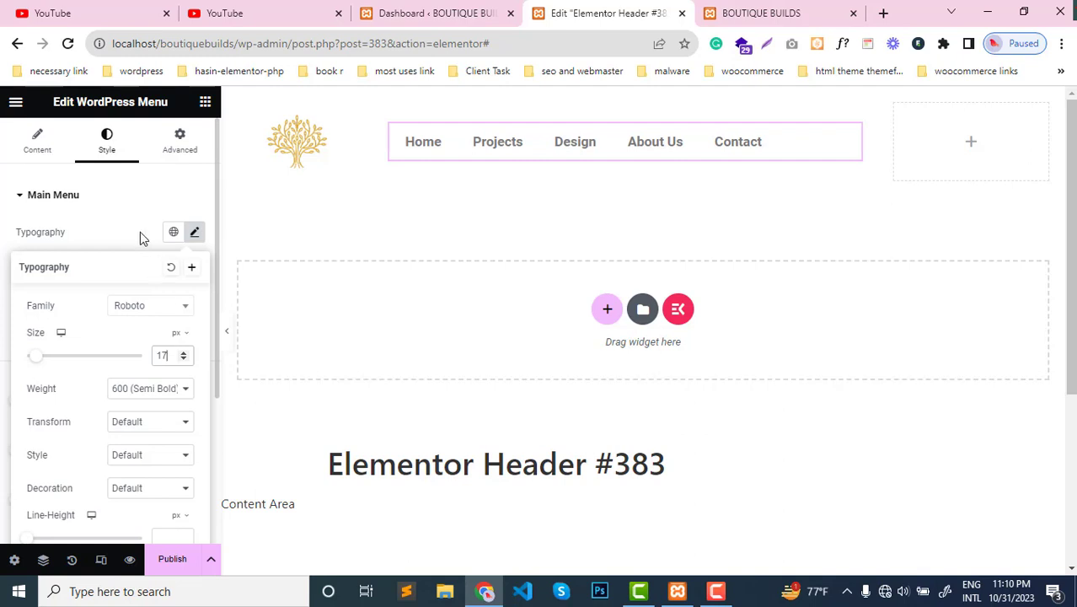
pyautogui.click(114, 232)
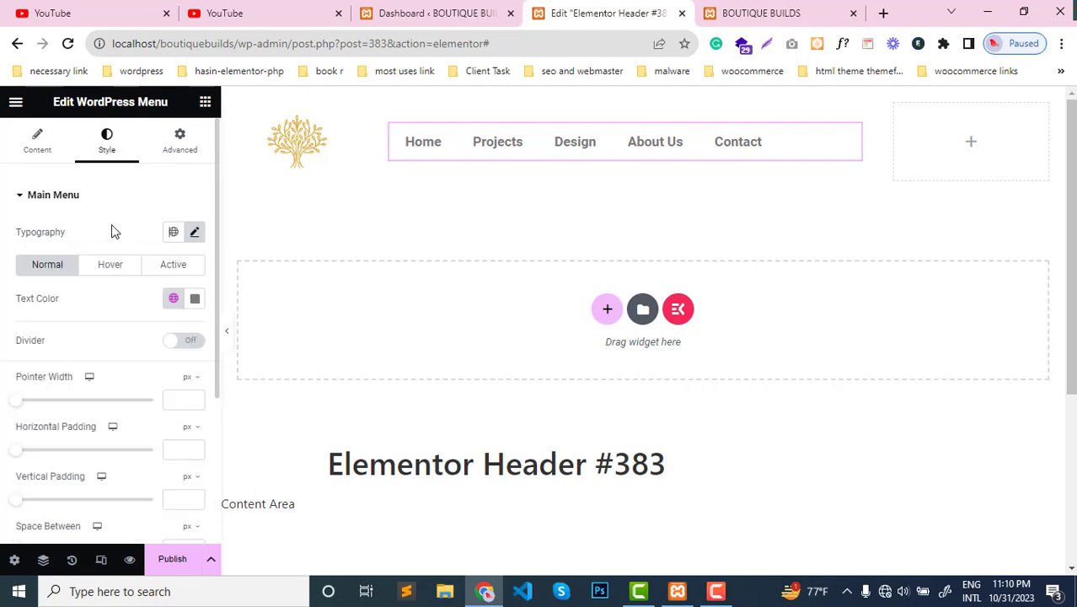
# - Align the horizontal menu items to the center of the WordPress Menu widget
pyautogui.scroll(-3, 74, 413)
pyautogui.scroll(3, 74, 416)
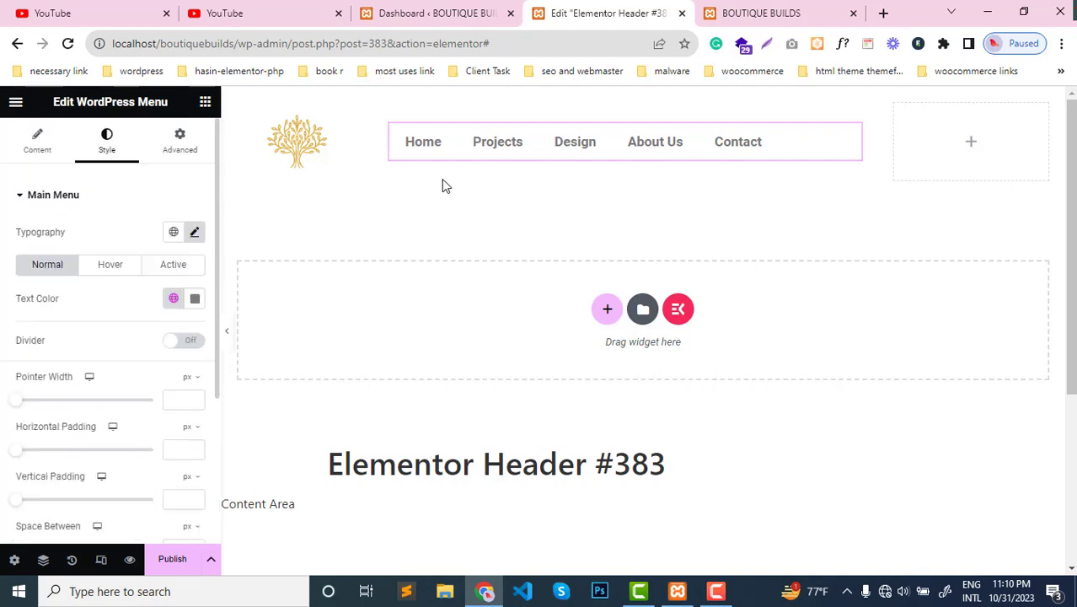
pyautogui.click(47, 146)
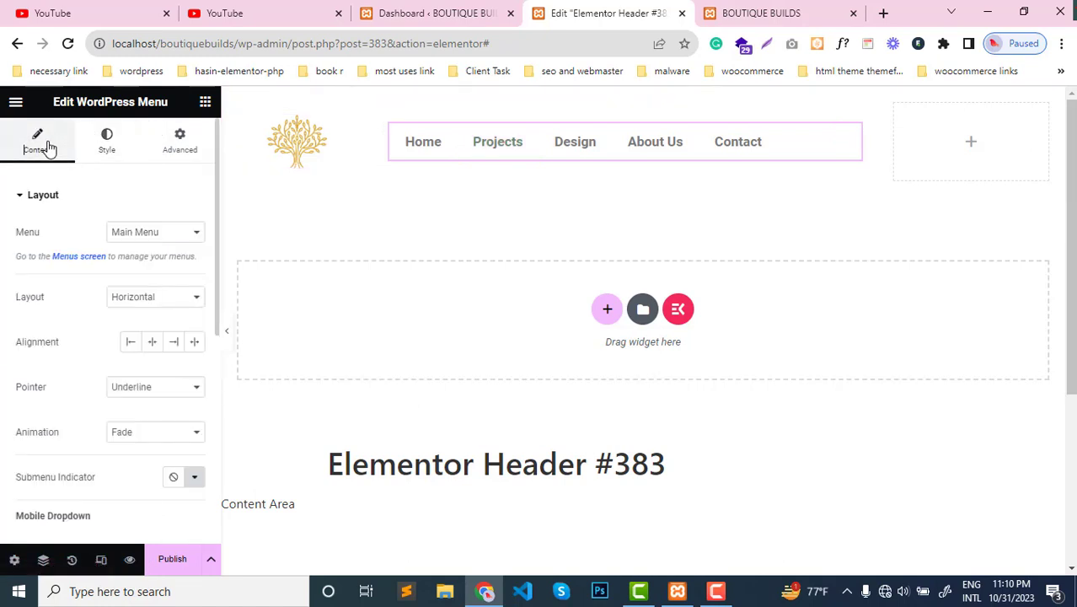
pyautogui.click(153, 342)
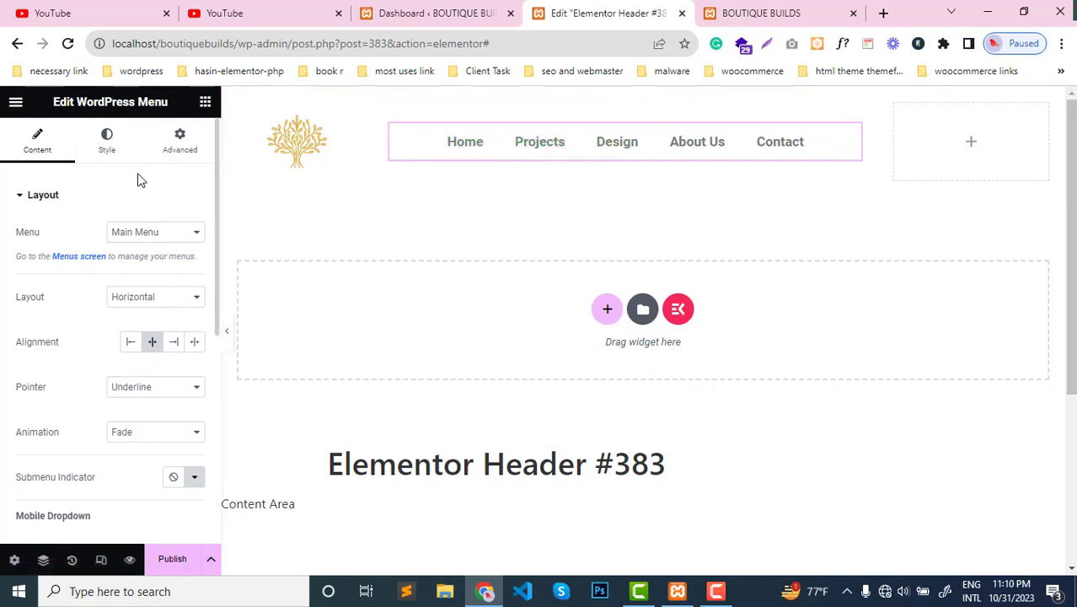
# - Set the main menu's hover pointer color to black, #000
pyautogui.click(107, 148)
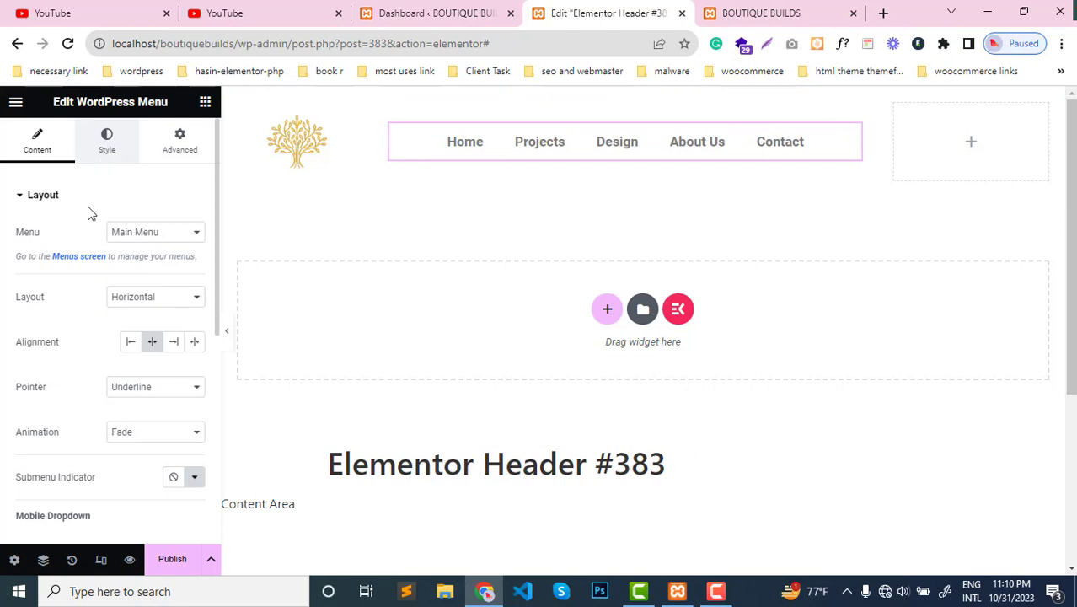
pyautogui.click(109, 264)
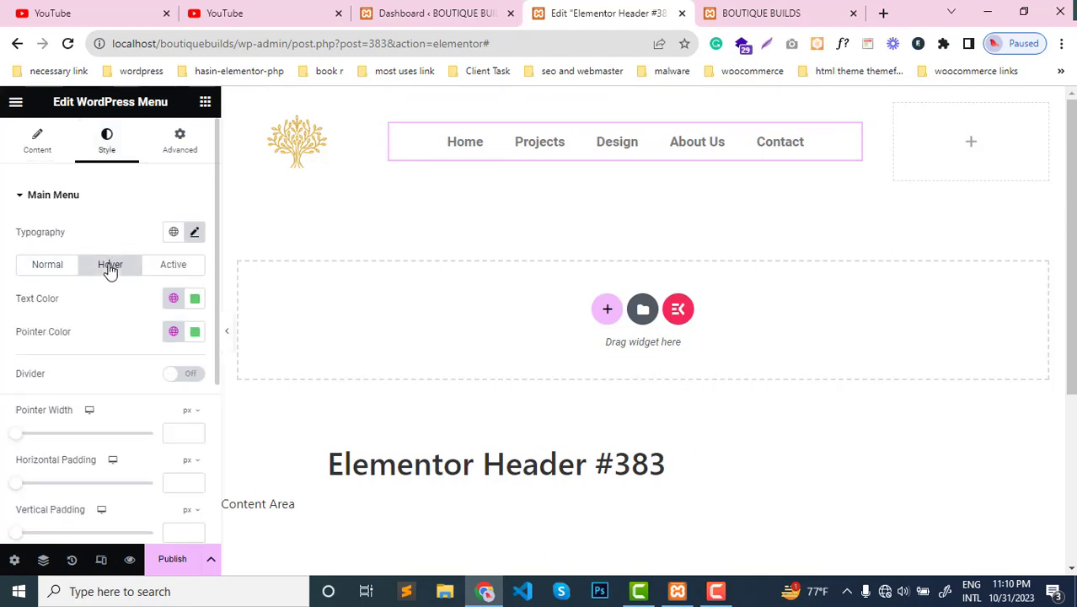
pyautogui.click(195, 334)
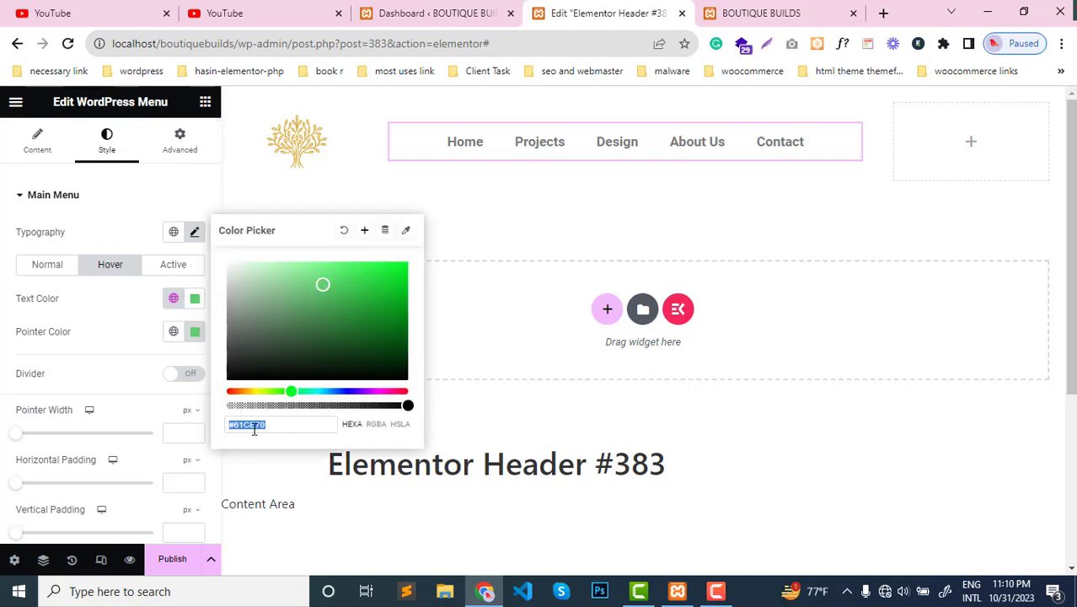
pyautogui.write('000')
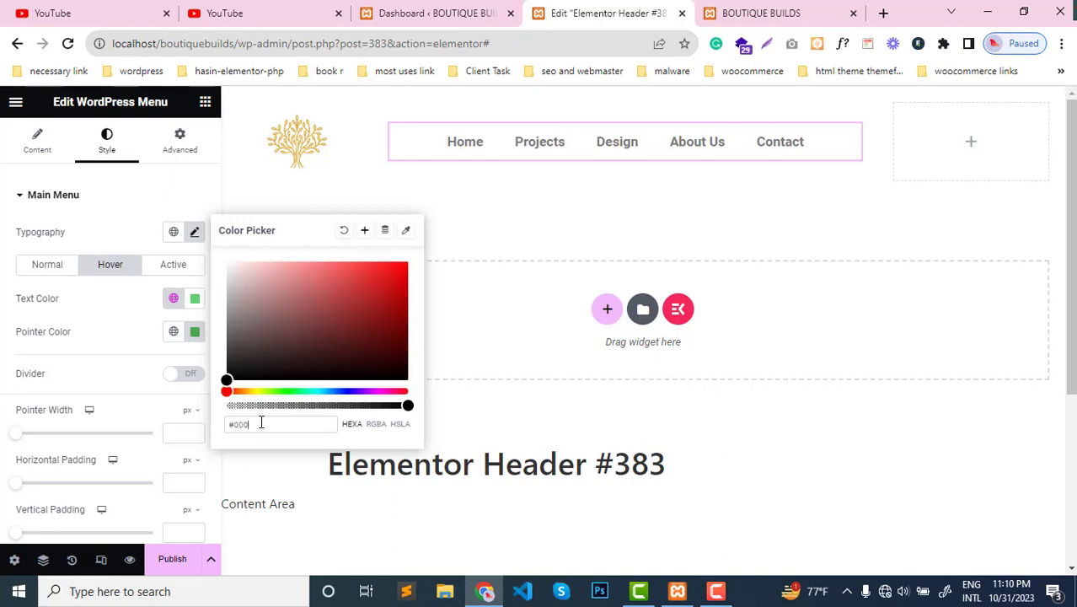
pyautogui.click(155, 395)
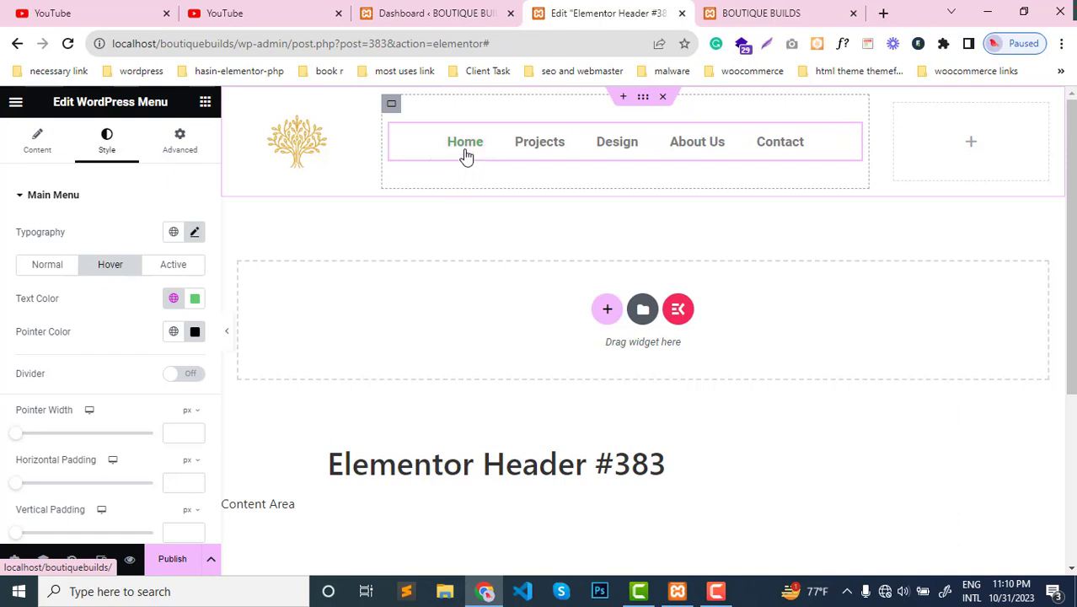
# - Make the menu's hover pointer color fully transparent, #00000000
pyautogui.click(195, 334)
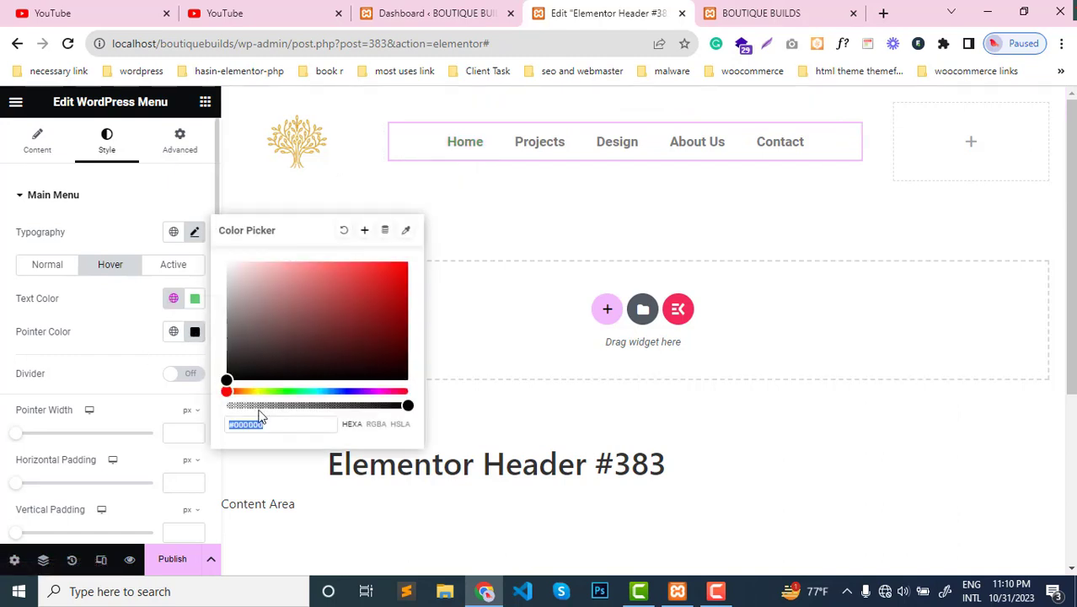
pyautogui.moveTo(409, 407); pyautogui.dragTo(223, 409)
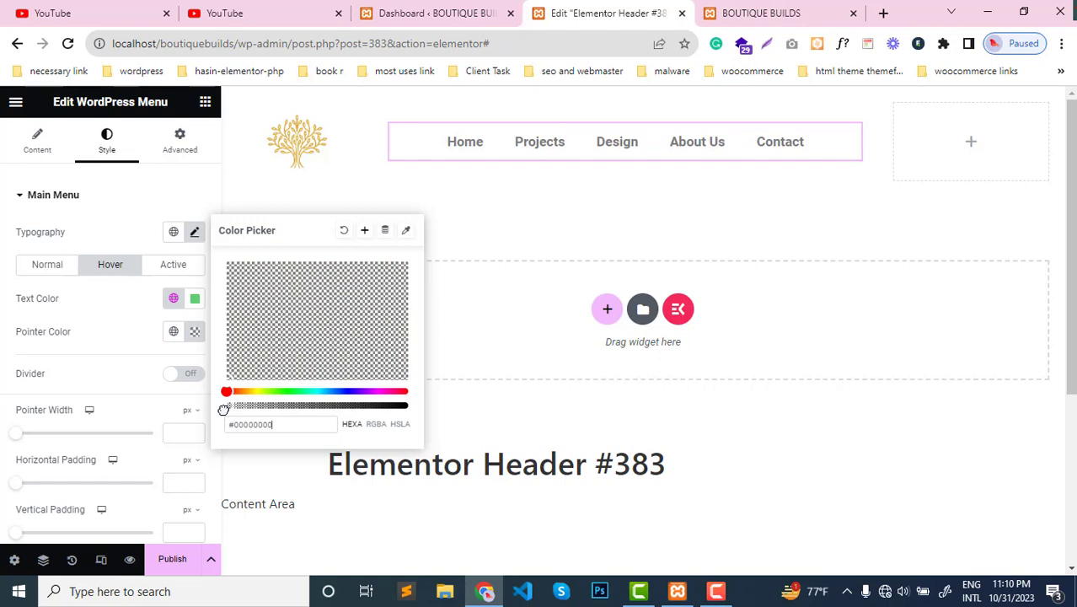
pyautogui.click(122, 324)
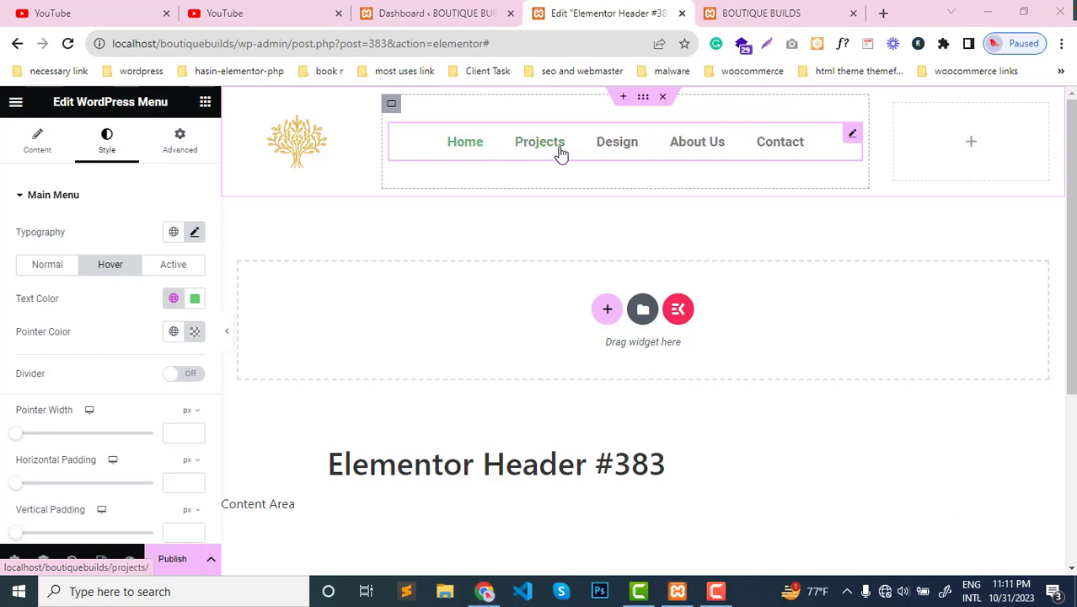
# - Change the main menu's hover text color to the opaque muted yellow #CEC361
pyautogui.click(194, 298)
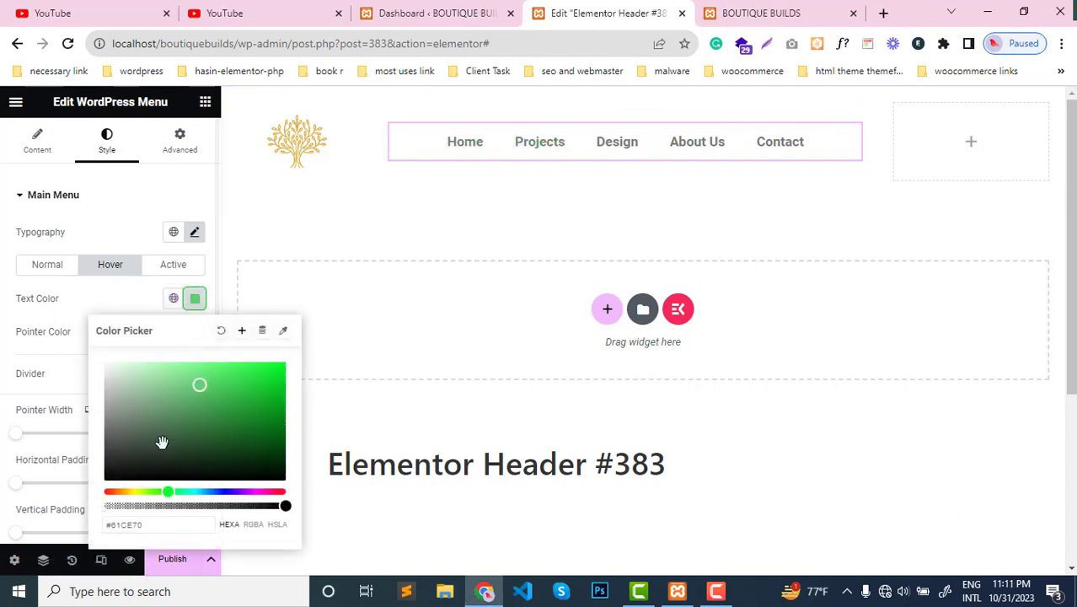
pyautogui.doubleClick(131, 525)
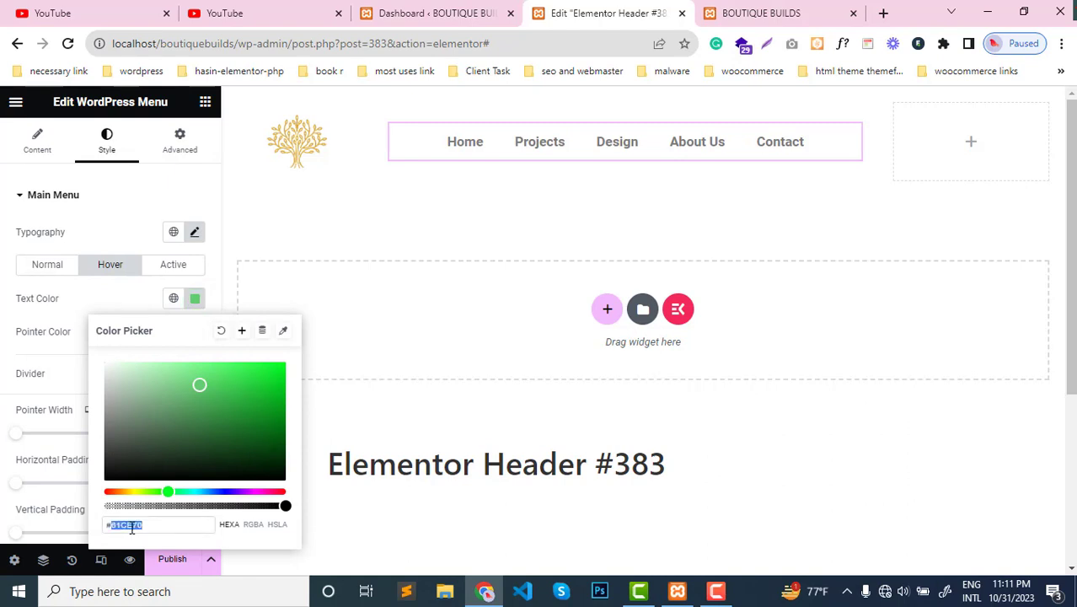
pyautogui.moveTo(171, 504); pyautogui.dragTo(279, 525)
pyautogui.click(135, 491)
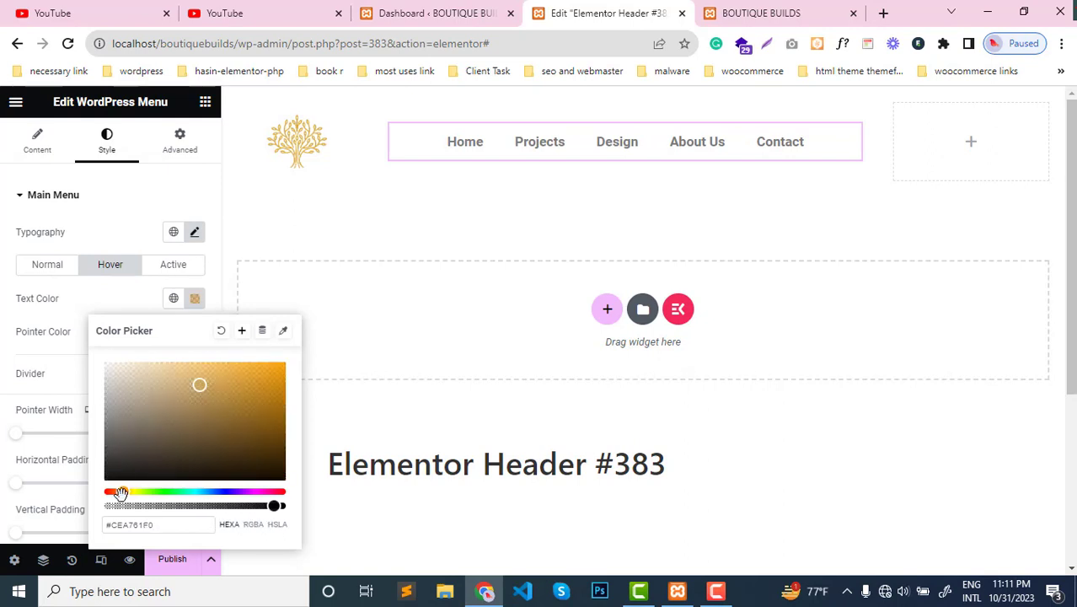
pyautogui.moveTo(123, 492); pyautogui.dragTo(132, 493)
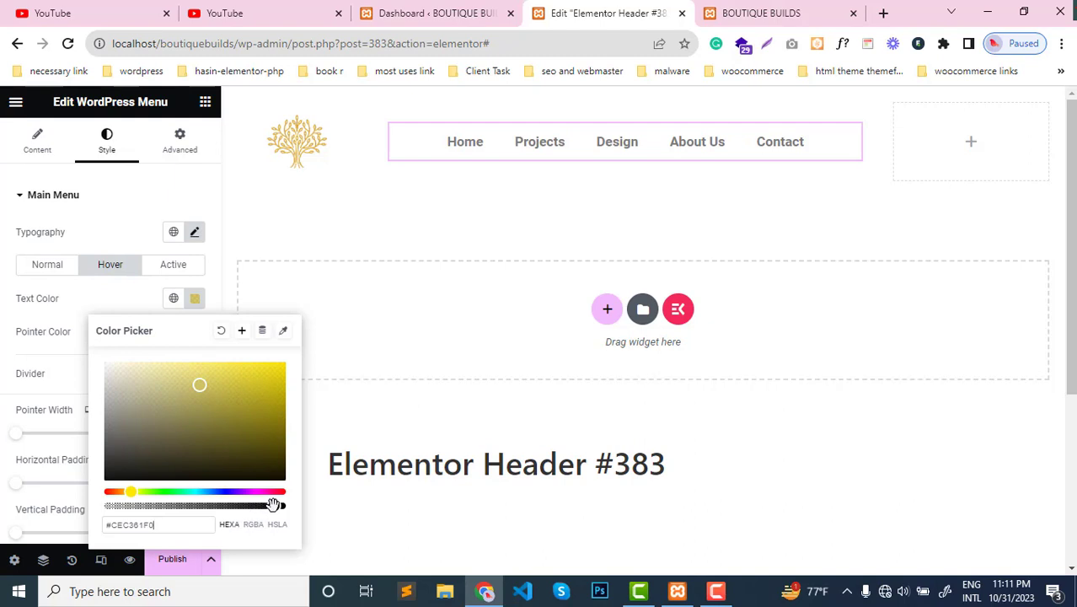
pyautogui.moveTo(273, 504); pyautogui.dragTo(290, 515)
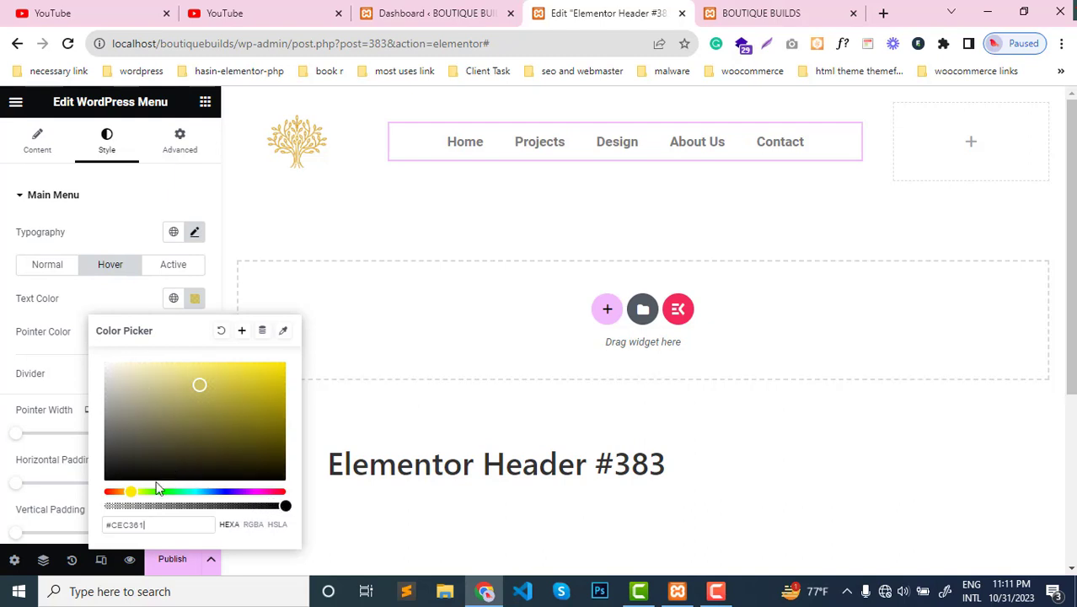
# - Brighten the main menu's hover text color to a more saturated golden yellow
pyautogui.moveTo(131, 493); pyautogui.dragTo(131, 493)
pyautogui.moveTo(200, 386); pyautogui.dragTo(280, 371)
pyautogui.click(48, 380)
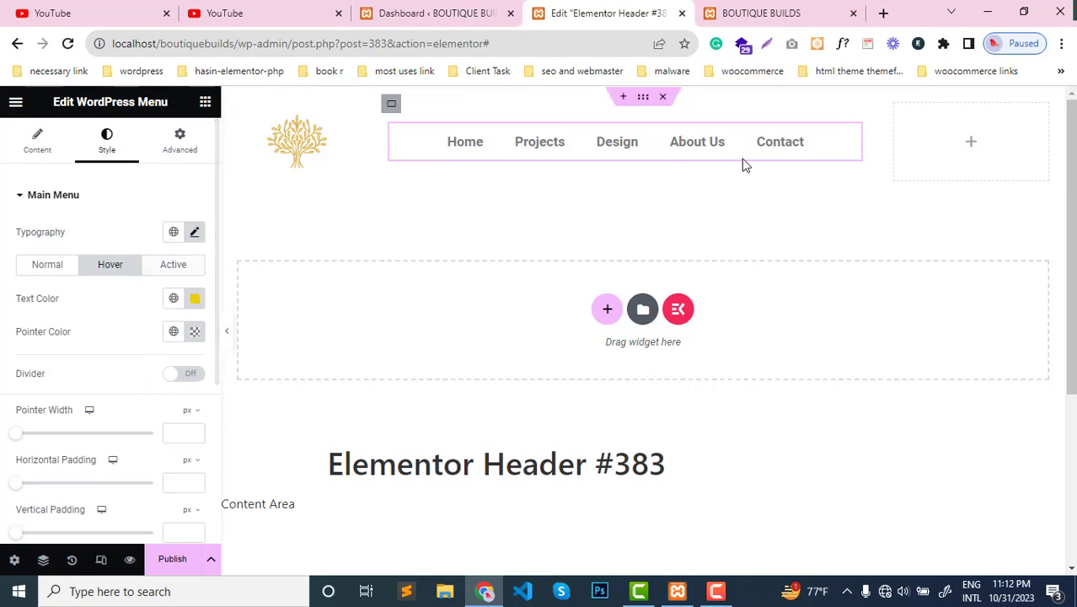
# - Copy the menu's hover text color and apply the same yellow to the active menu item's text color
pyautogui.click(195, 298)
pyautogui.hotkey('ctrl', 'c')
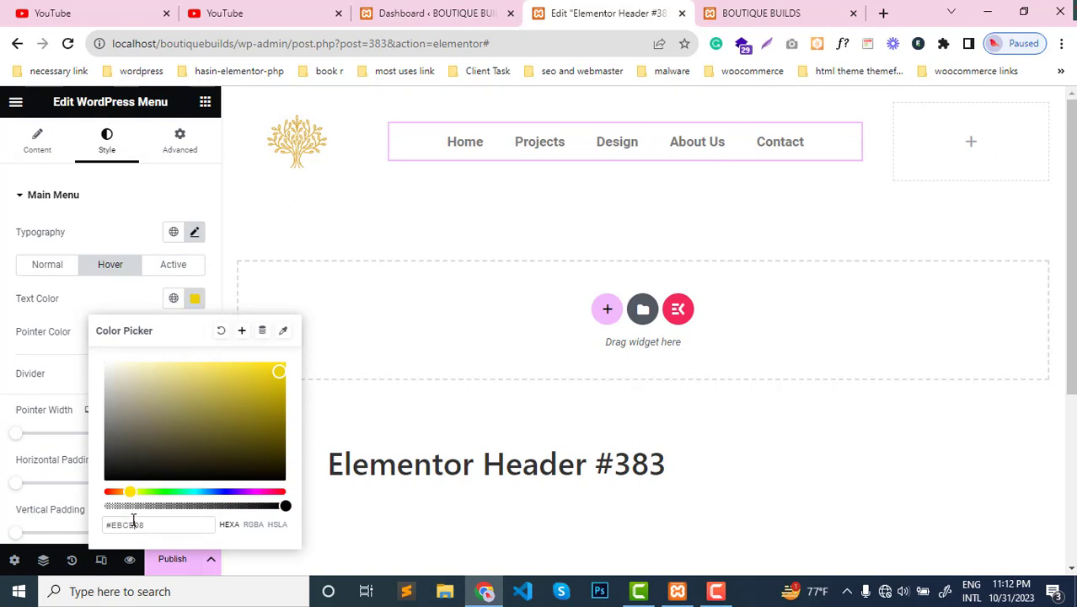
pyautogui.click(108, 286)
pyautogui.click(177, 268)
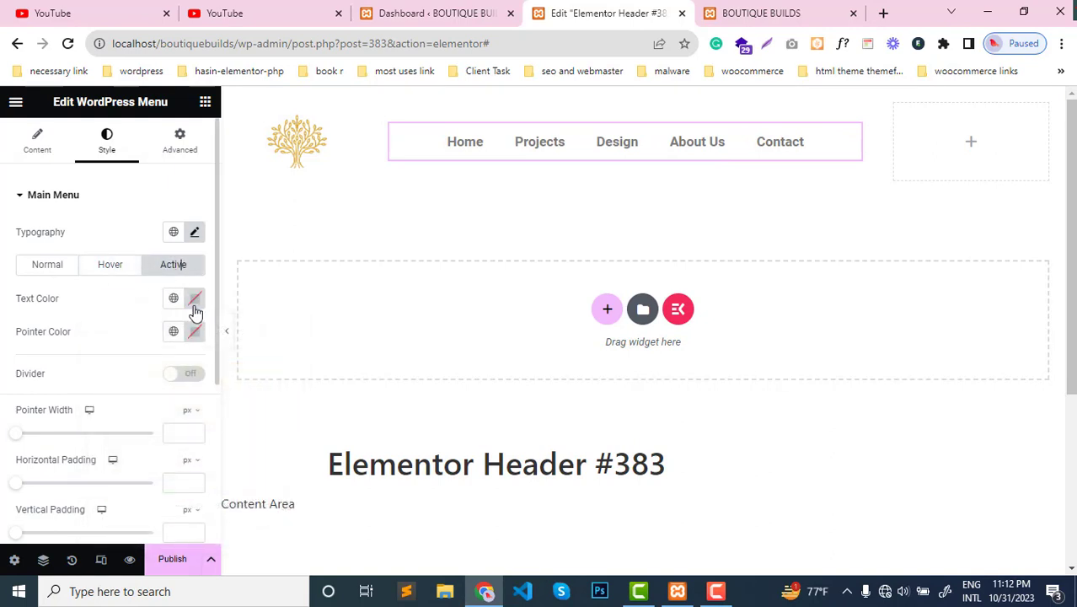
pyautogui.click(194, 300)
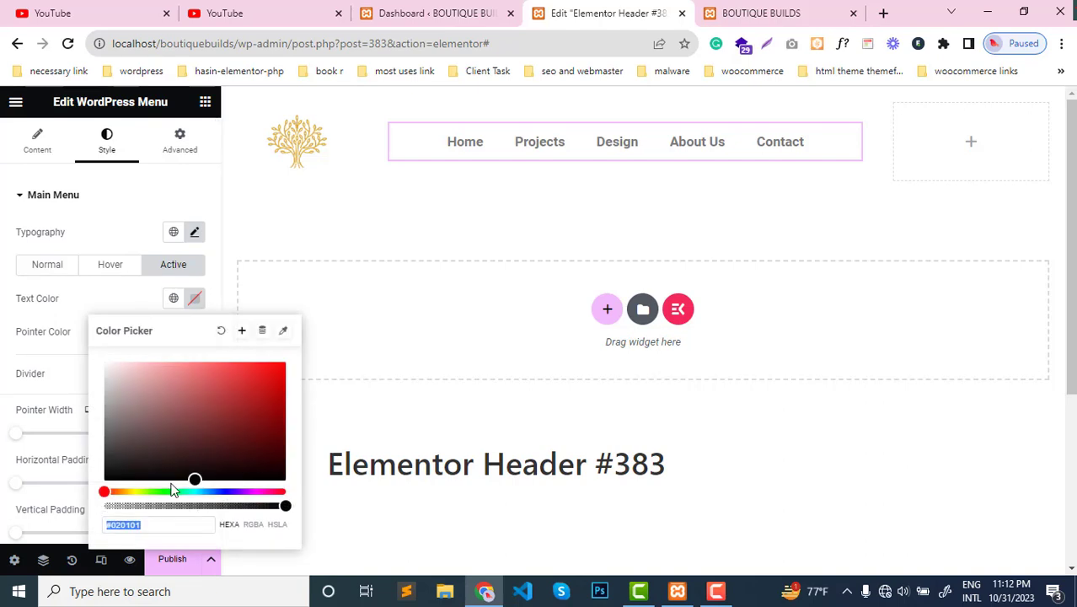
pyautogui.hotkey('ctrl', 'v')
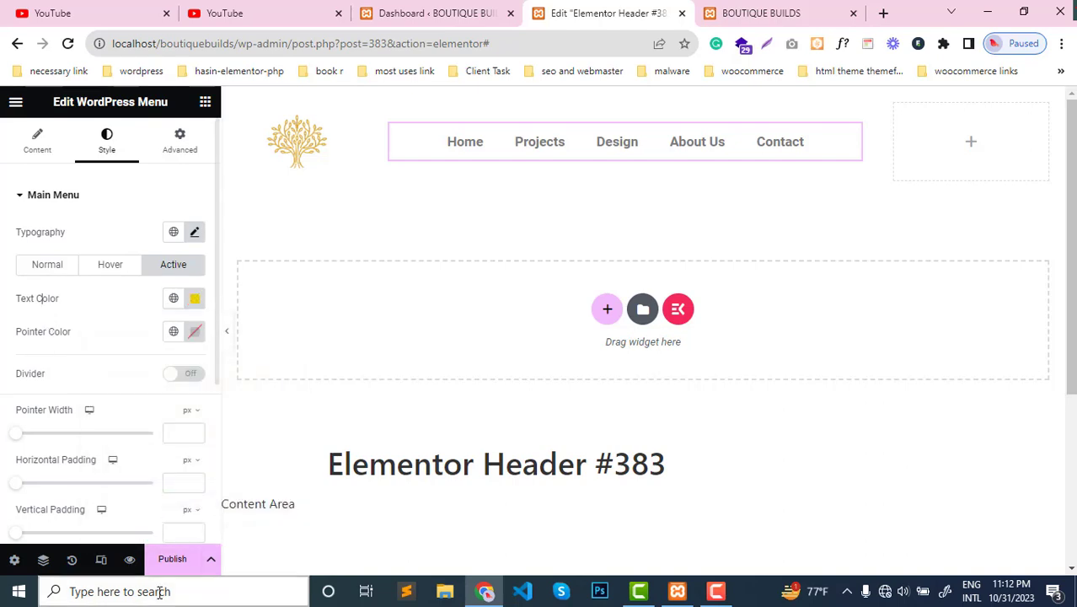
# - Publish the header template with a display condition that includes the Entire Site
pyautogui.click(168, 570)
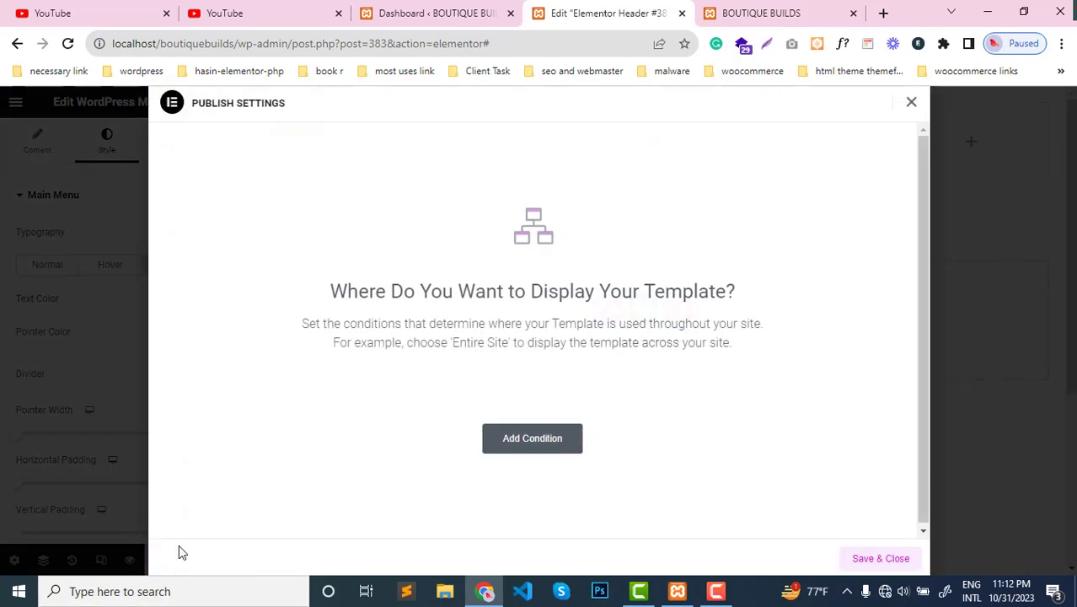
pyautogui.click(533, 439)
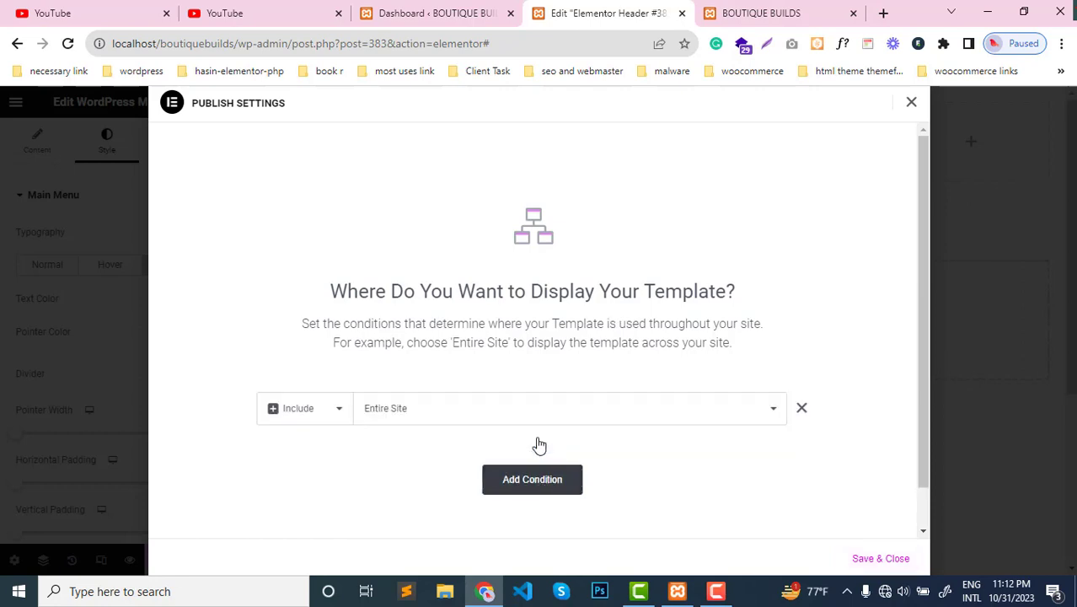
pyautogui.click(410, 414)
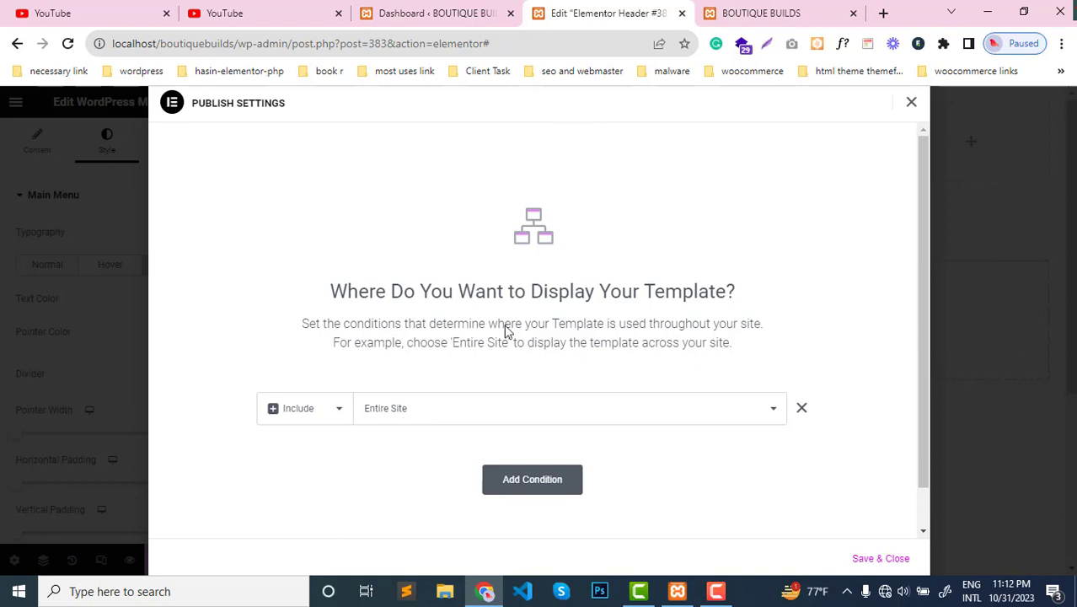
pyautogui.click(865, 561)
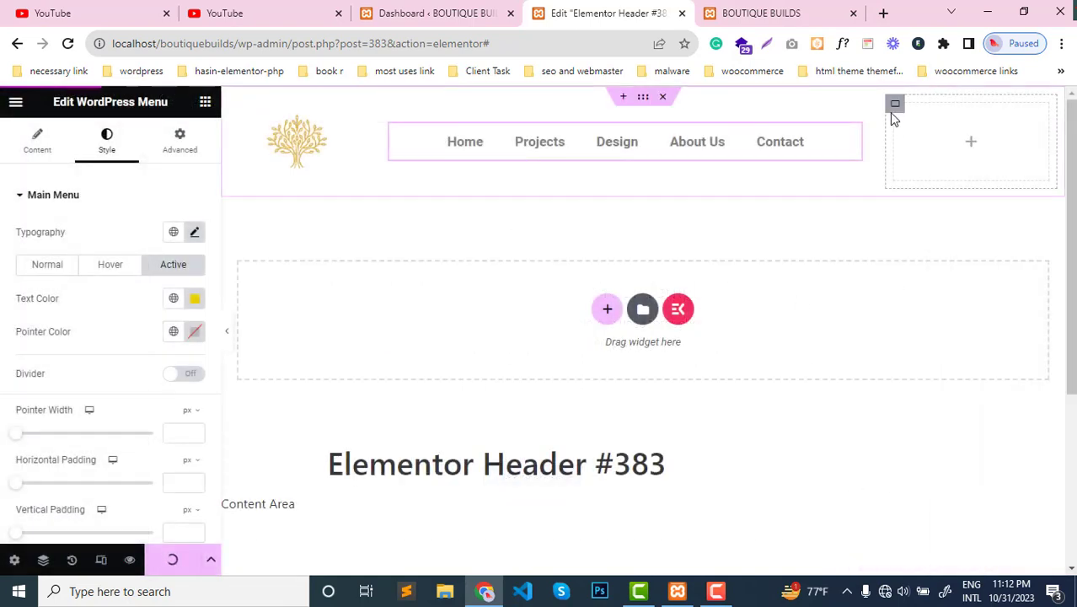
# - Center-justify the empty container beside the menu and add a Button widget to it
pyautogui.click(893, 113)
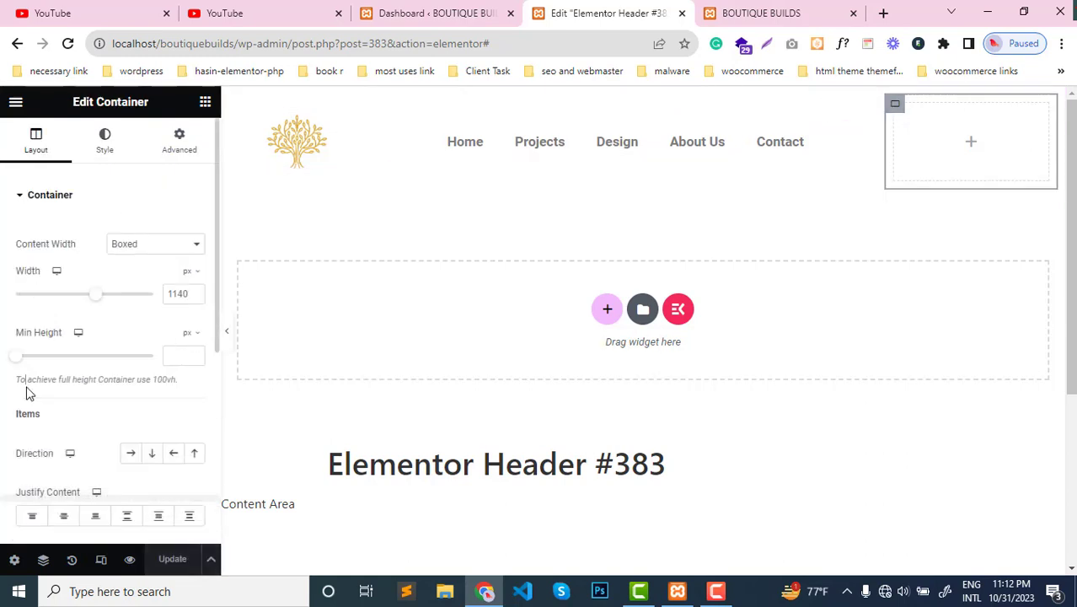
pyautogui.click(65, 519)
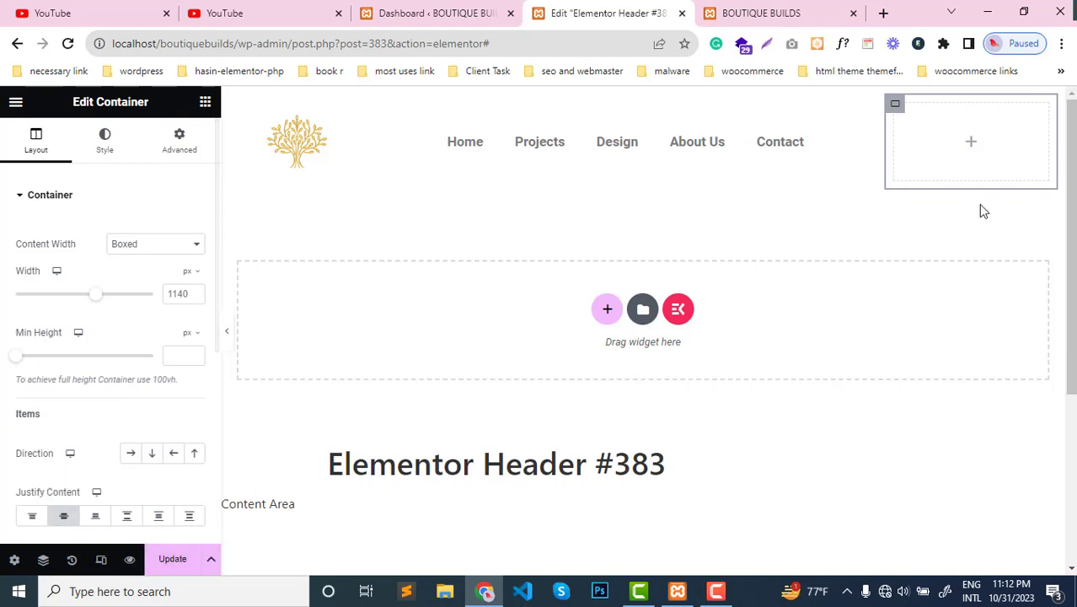
pyautogui.click(204, 102)
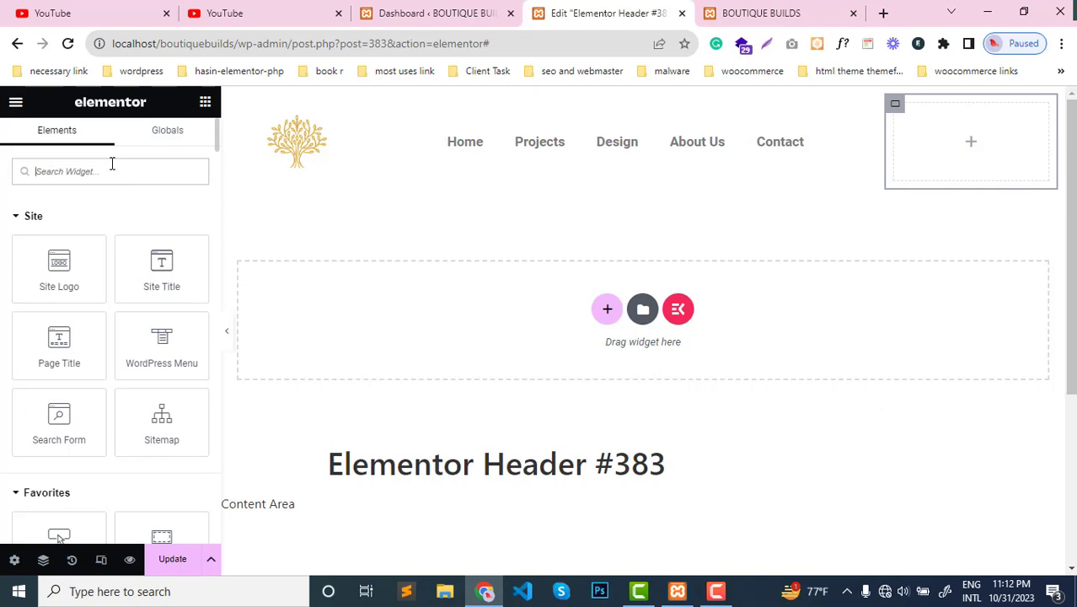
pyautogui.write('but')
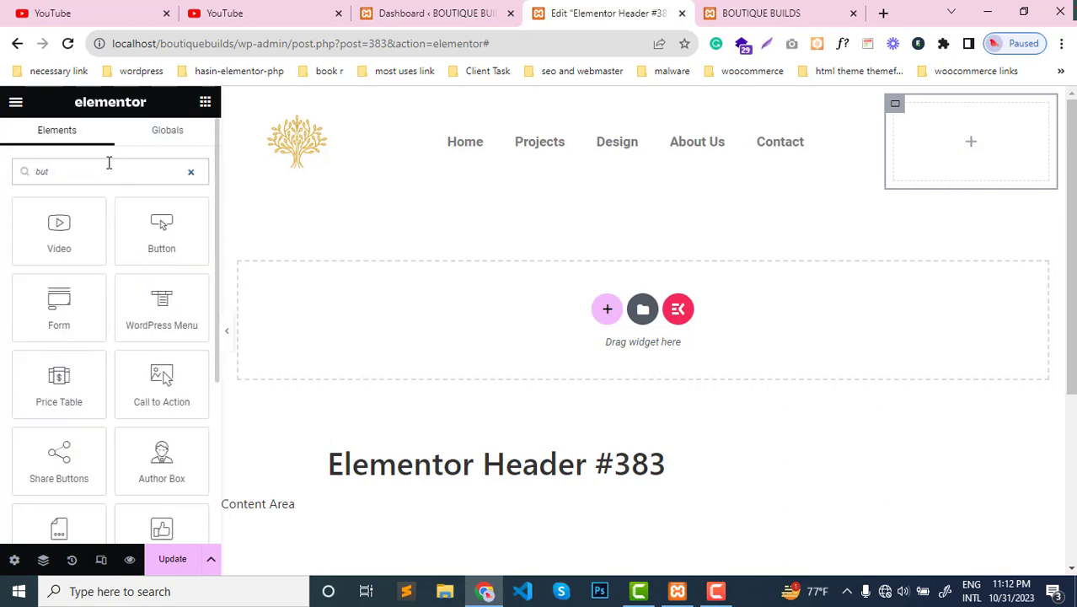
pyautogui.moveTo(161, 228); pyautogui.dragTo(987, 159)
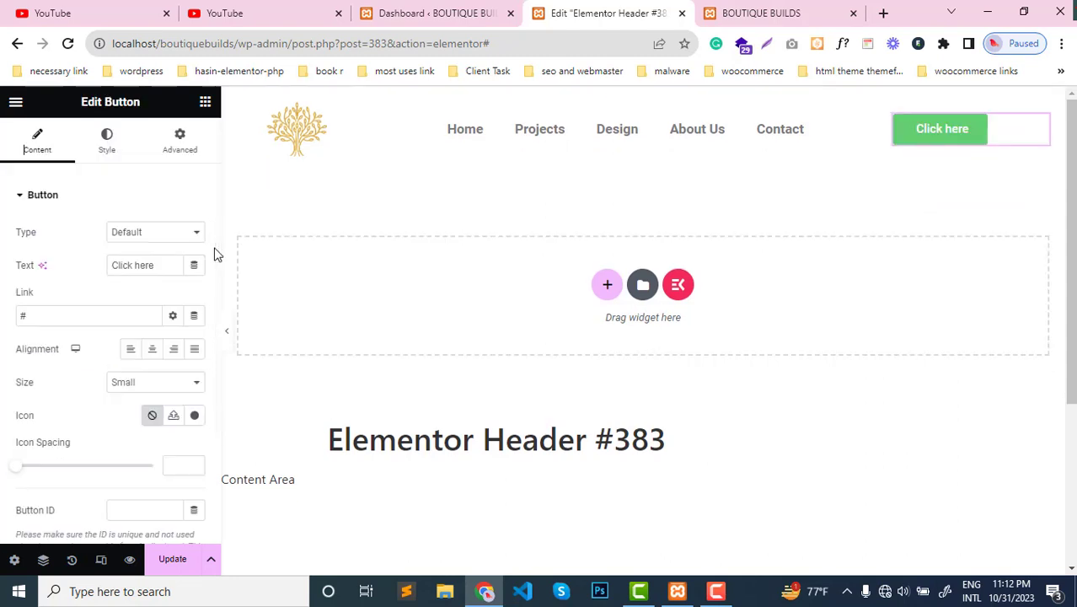
# - Center the header button in its container and change its text to "Get started"
pyautogui.click(152, 349)
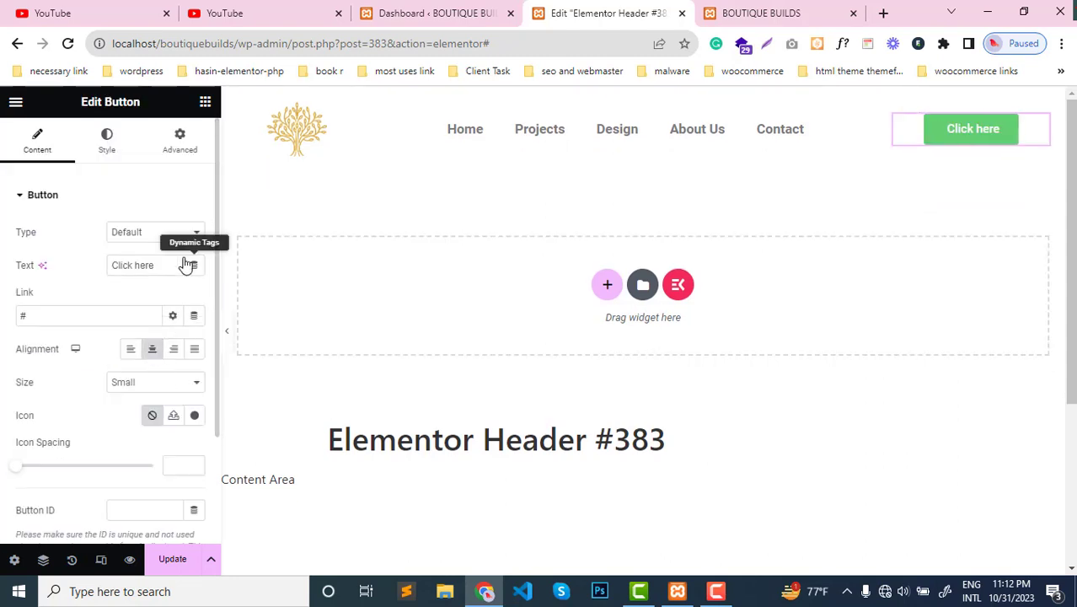
pyautogui.moveTo(169, 264); pyautogui.dragTo(107, 267)
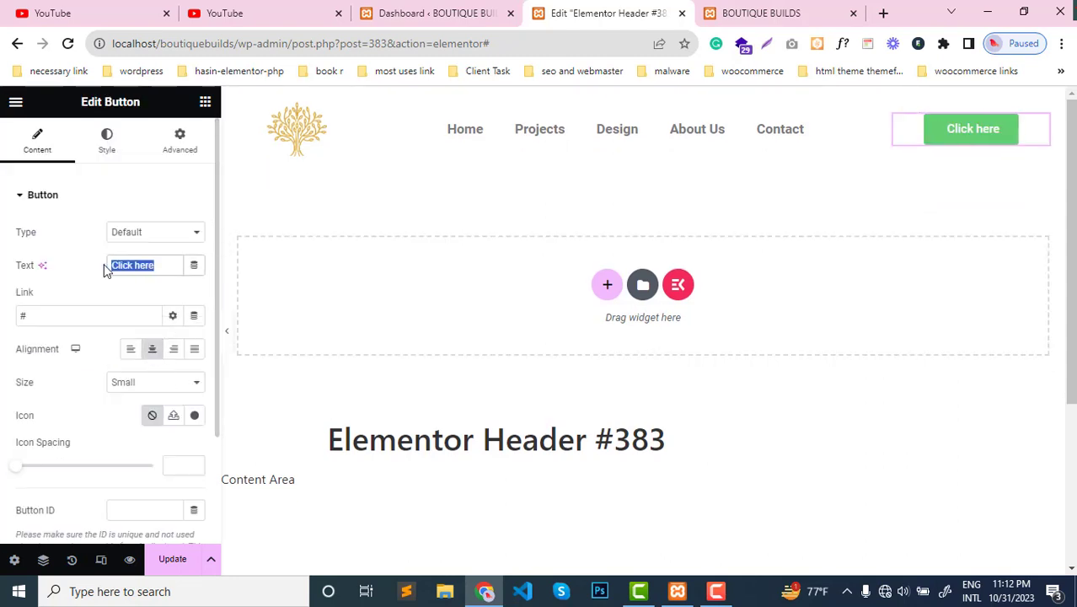
pyautogui.write('Get')
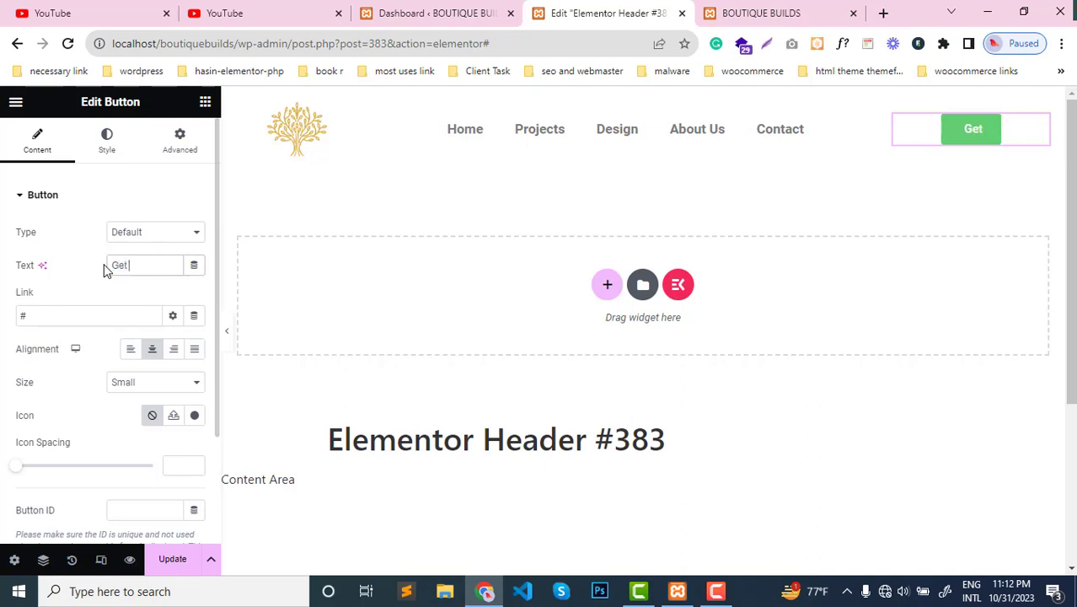
pyautogui.write(' started')
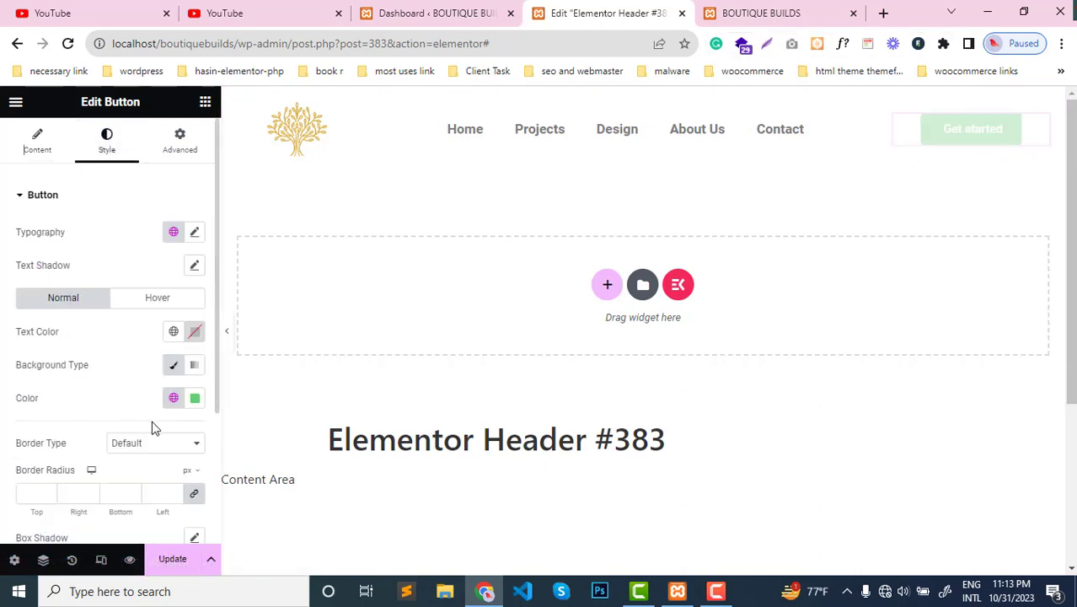
# - Apply the copied menu yellow as the Get started button's background color and update the template
pyautogui.click(197, 401)
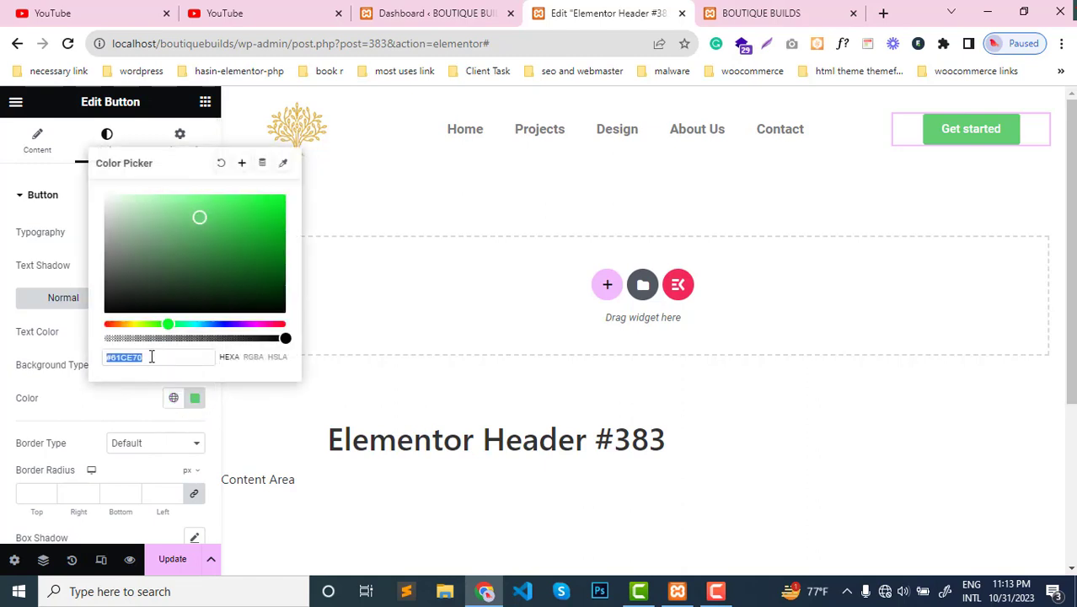
pyautogui.write('#EBCE08')
pyautogui.click(3, 353)
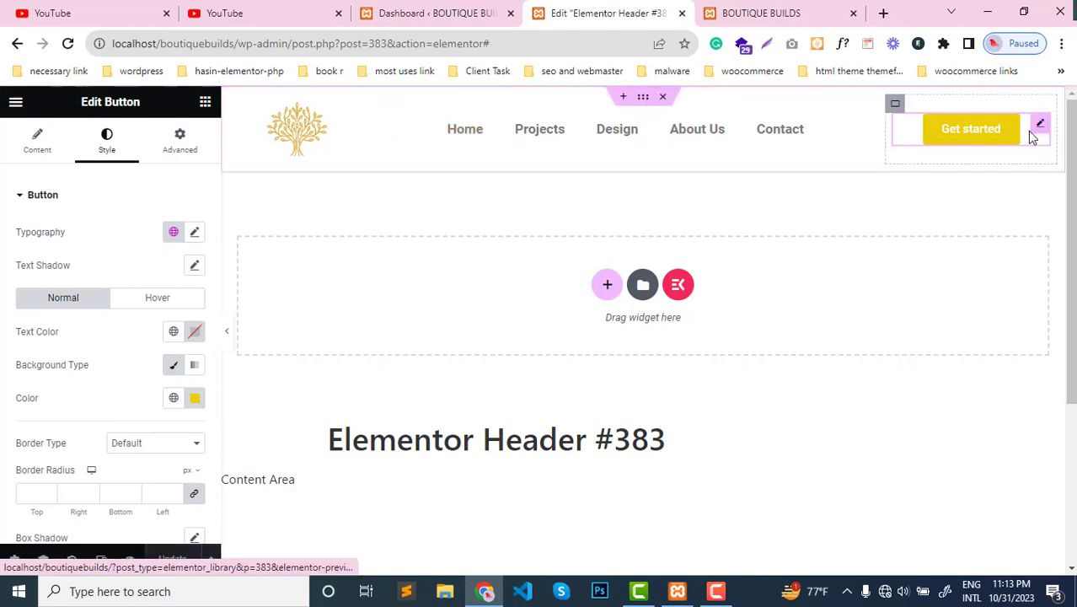
# - Preview the header at full width without the editing controls and review the button's style settings
pyautogui.click(229, 336)
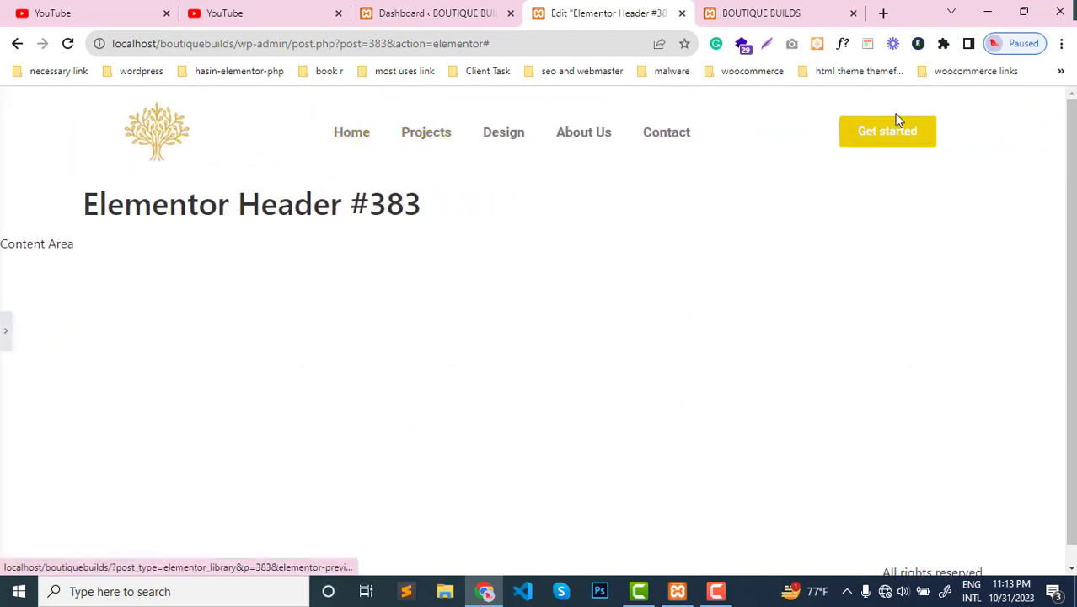
pyautogui.click(4, 335)
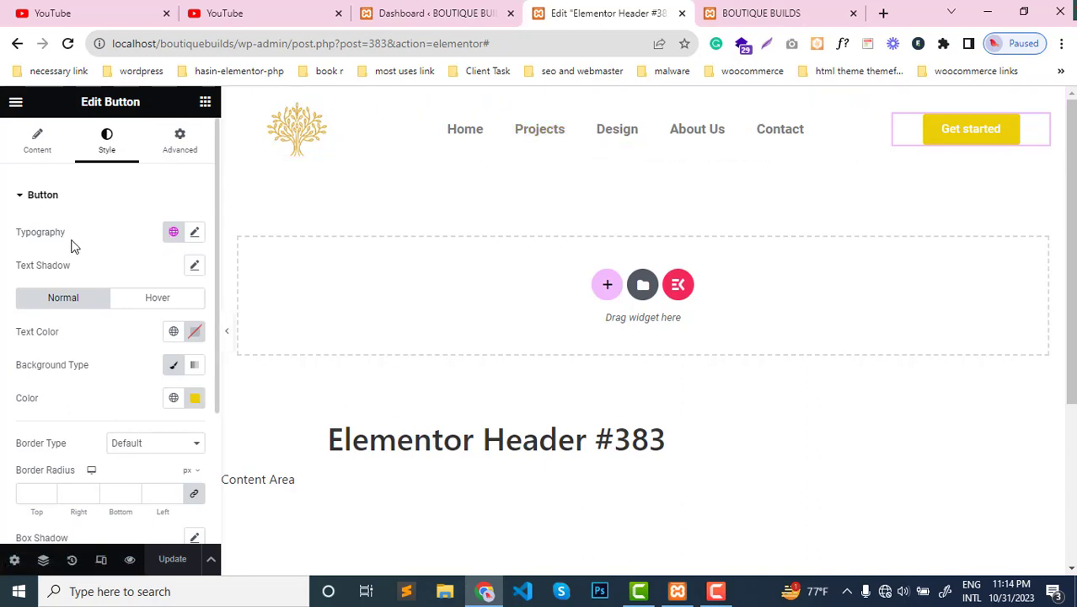
pyautogui.scroll(-3, 166, 393)
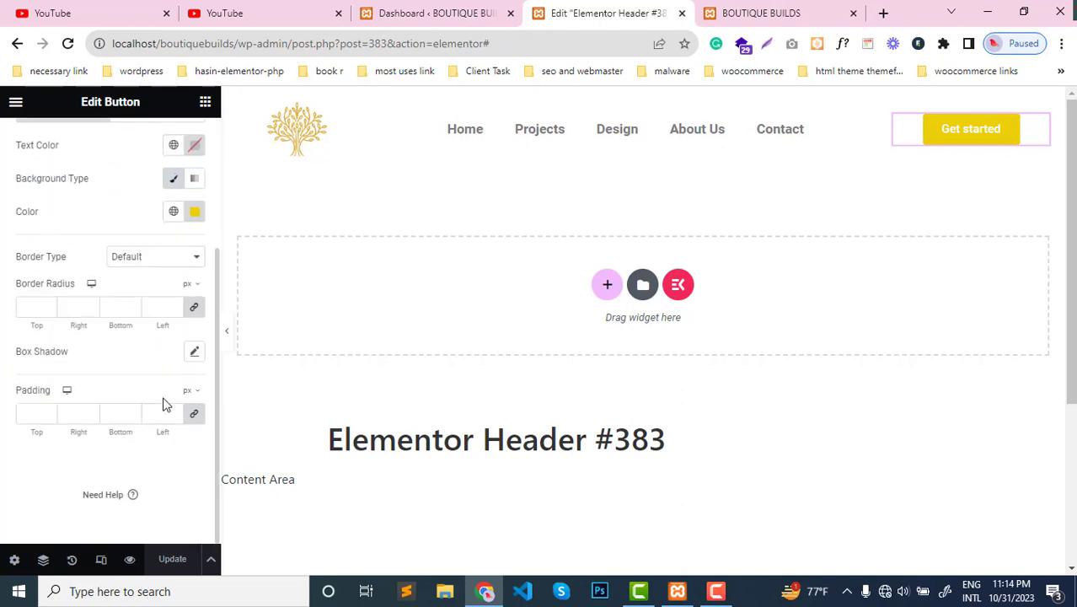
pyautogui.scroll(3, 144, 382)
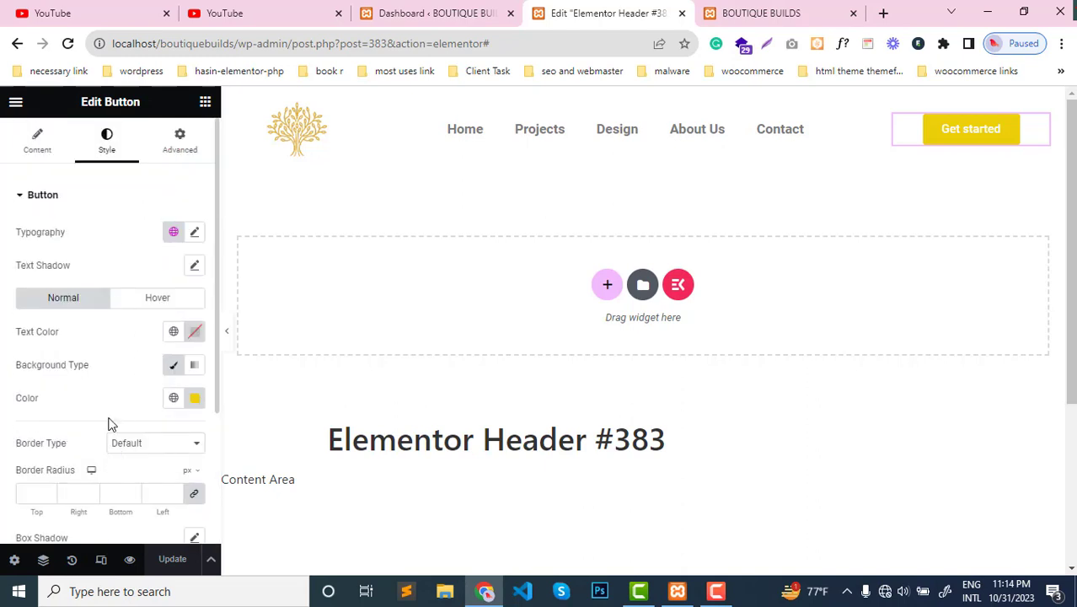
pyautogui.scroll(-3, 111, 422)
pyautogui.scroll(3, 113, 413)
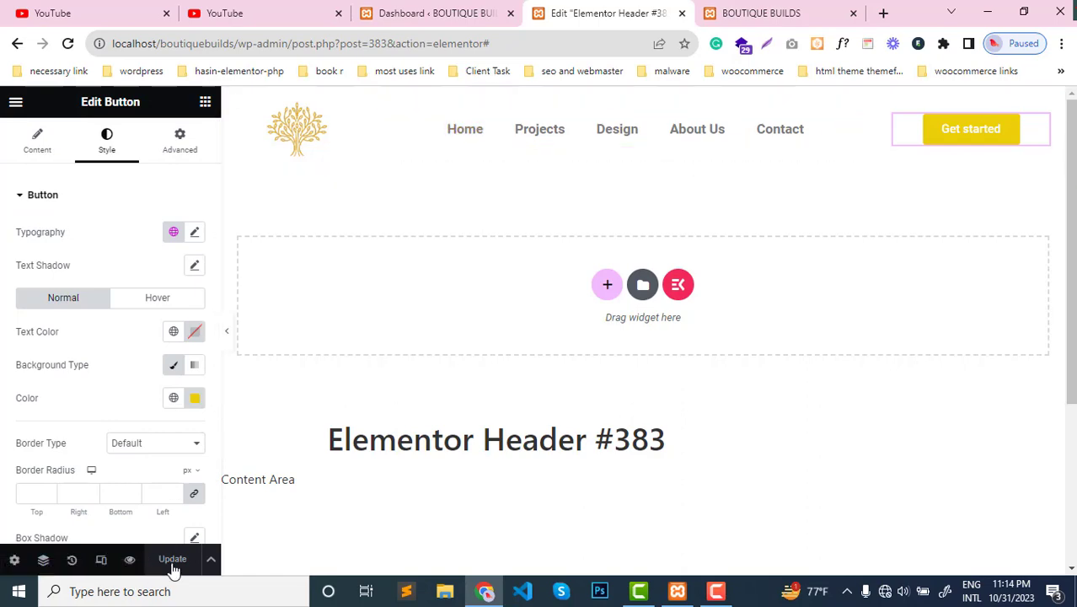
# - Reload the live Boutique Builds homepage to check the published header, and return to the header editor
pyautogui.click(816, 6)
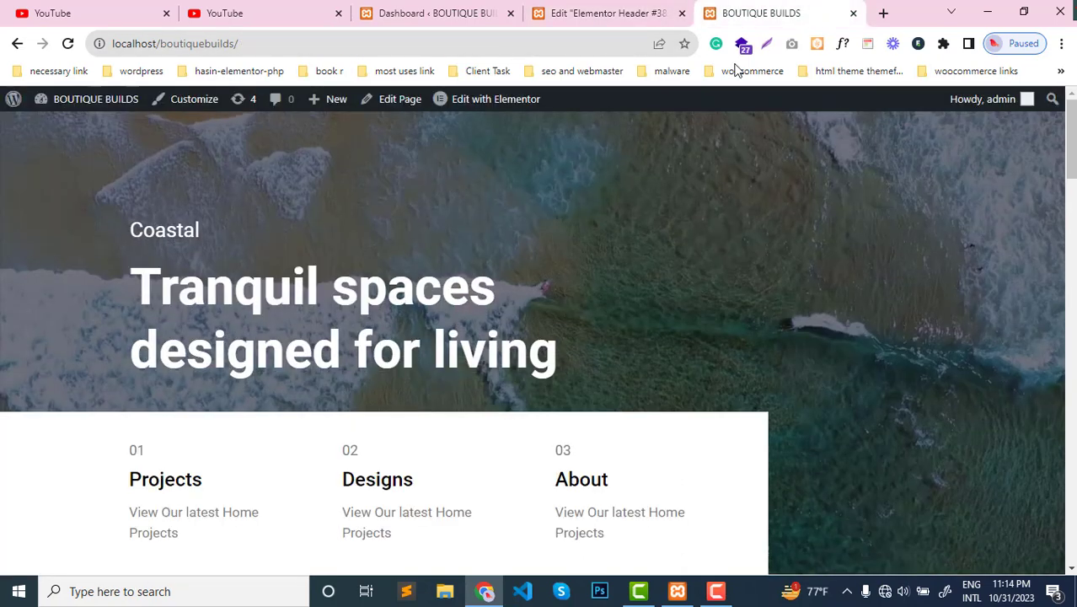
pyautogui.click(67, 46)
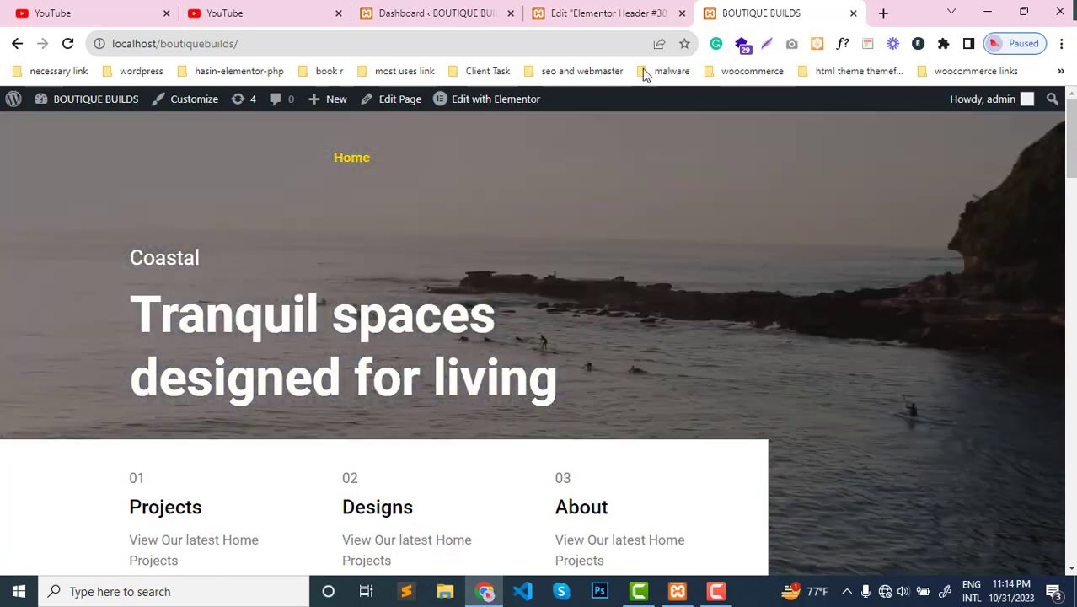
pyautogui.click(623, 11)
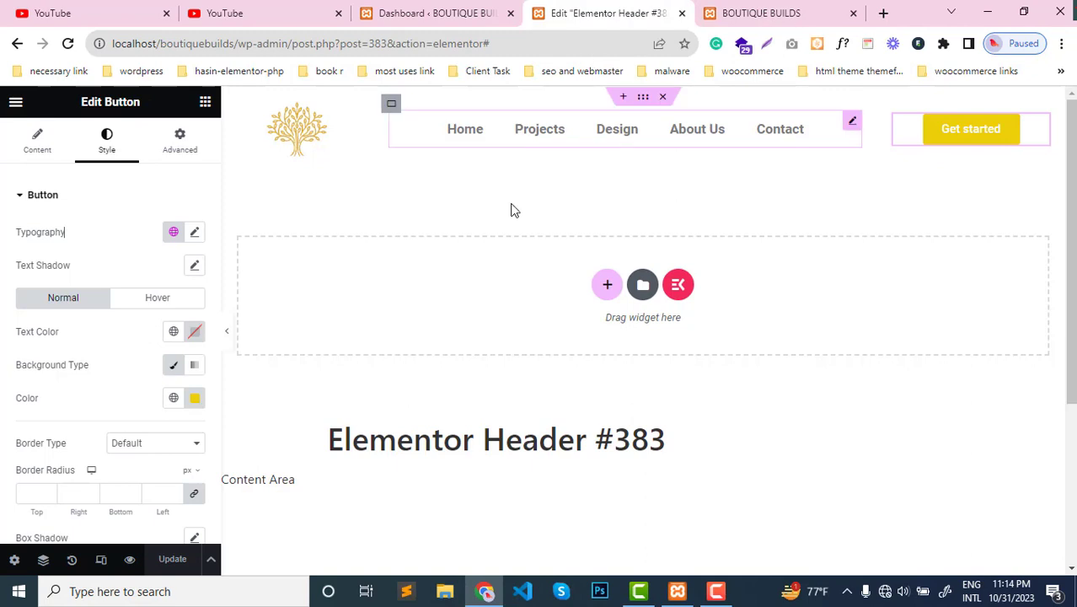
# - Set the main header container's Z-Index to 9 and update the template
pyautogui.click(647, 100)
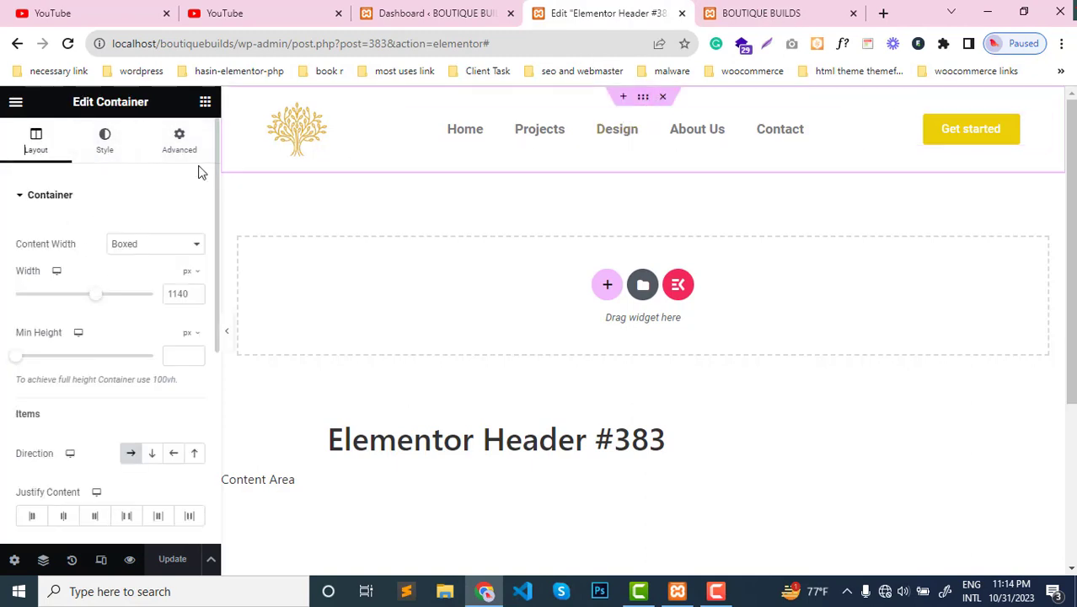
pyautogui.click(180, 149)
pyautogui.scroll(-3, 146, 426)
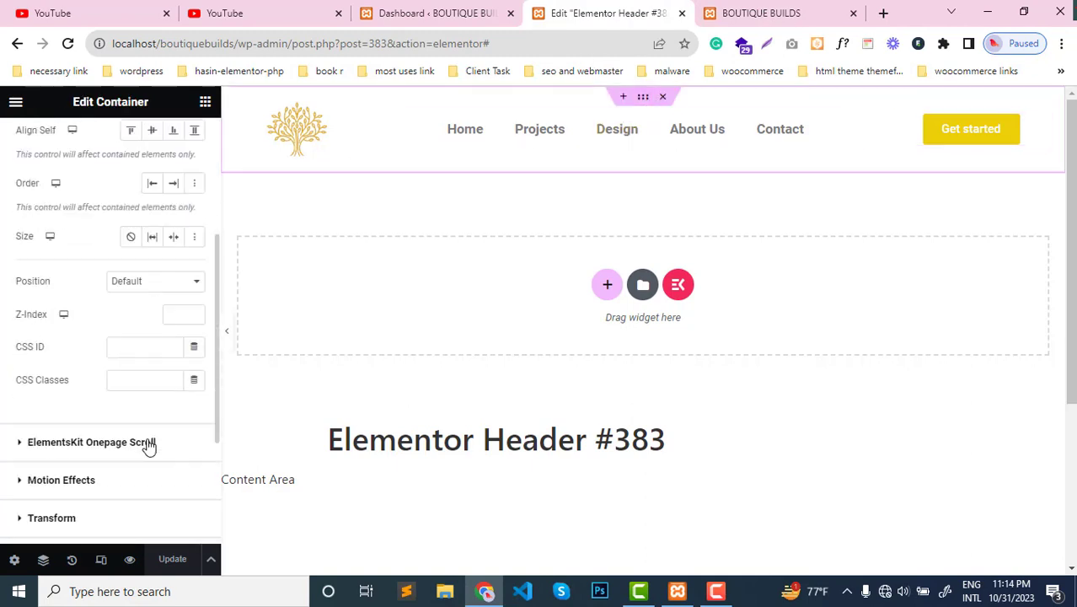
pyautogui.click(181, 316)
pyautogui.write('9')
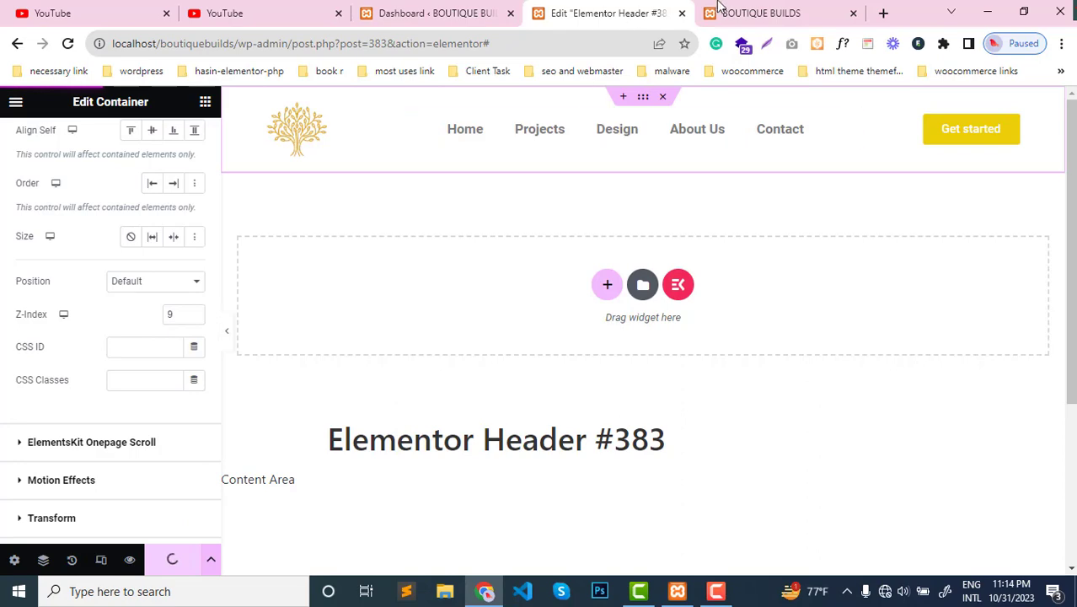
# - Refresh the live homepage to check how the header menu displays over the hero video with the new Z-Index
pyautogui.moveTo(726, 7)
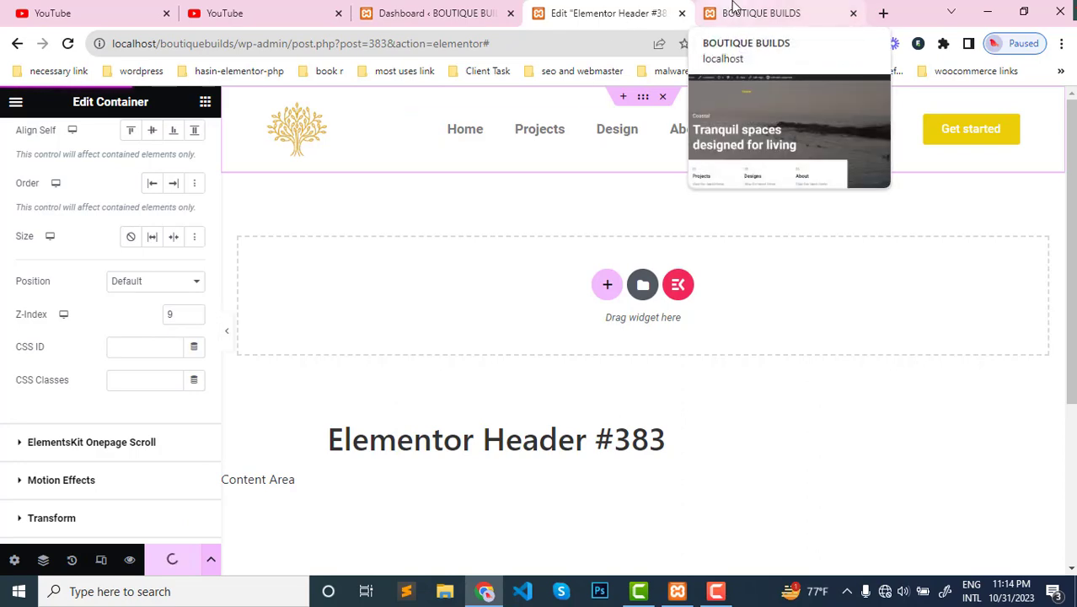
pyautogui.click(732, 9)
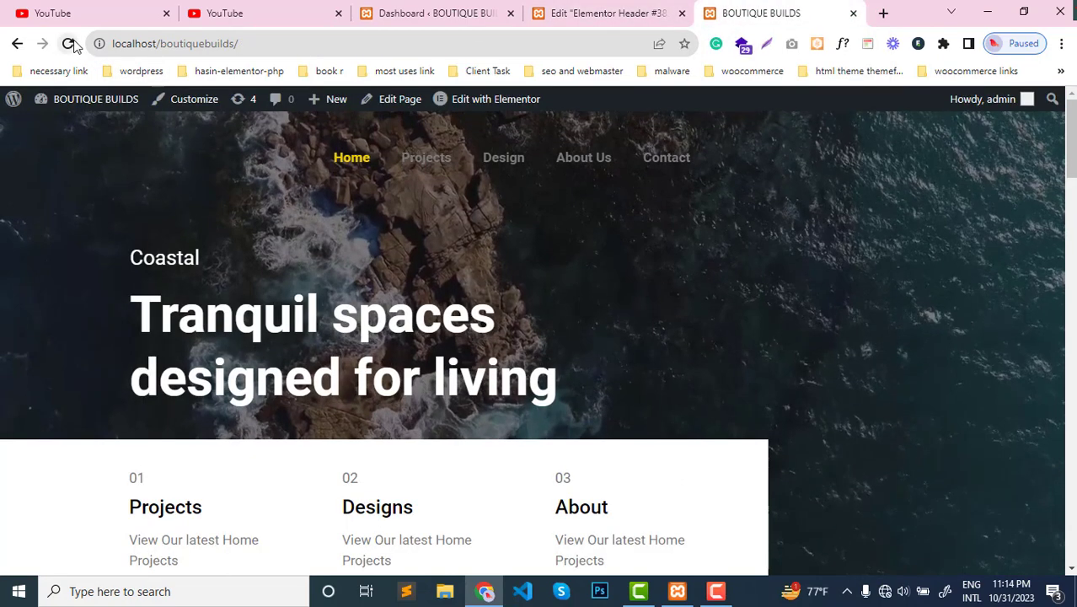
pyautogui.click(70, 43)
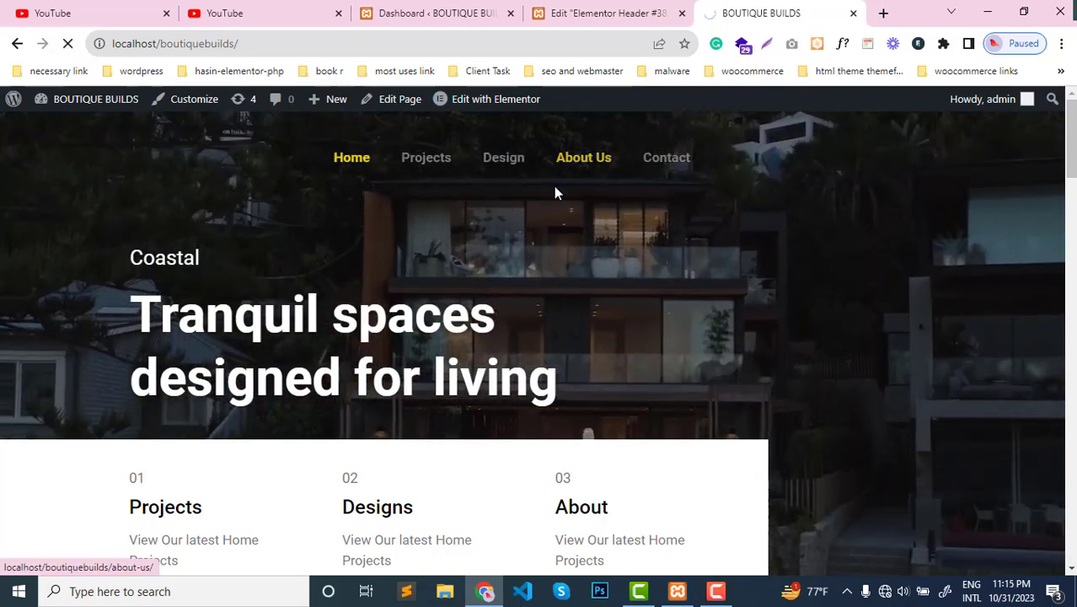
pyautogui.click(618, 9)
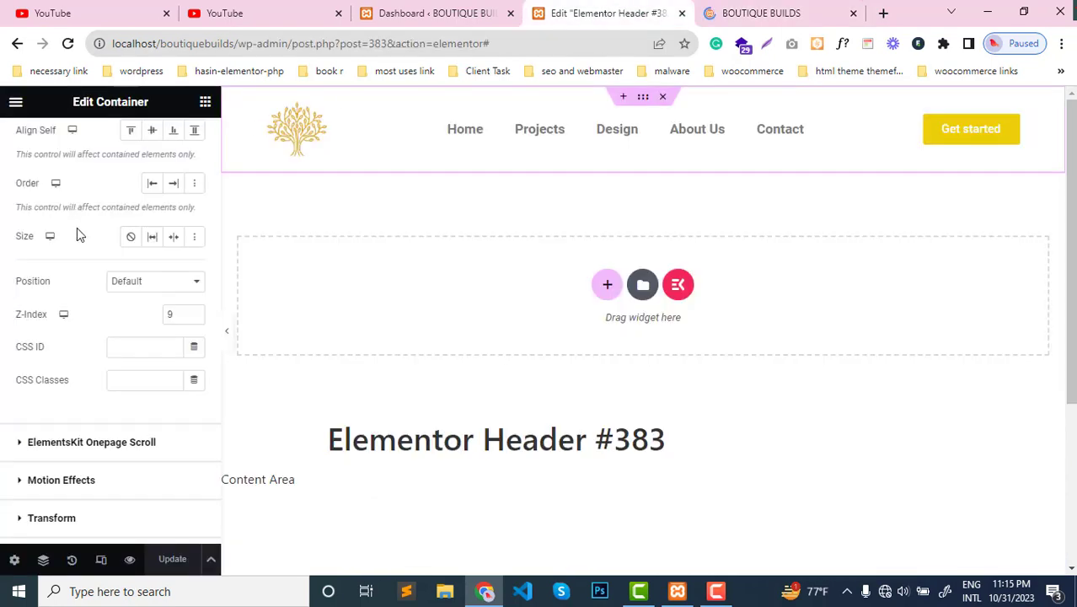
# - Set the header menu's normal text color to #fff and update the template
pyautogui.click(613, 147)
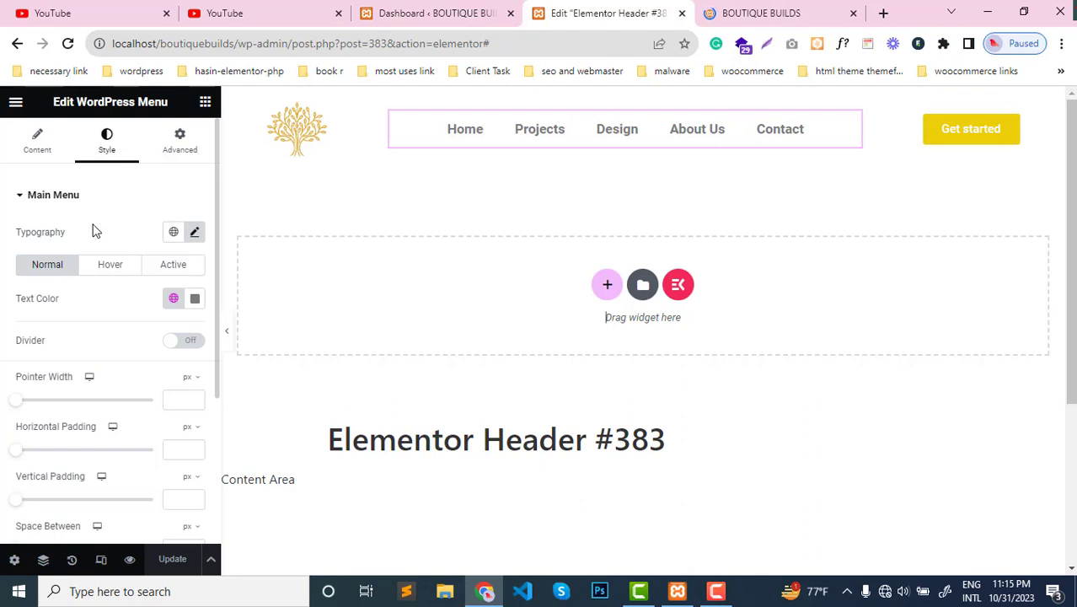
pyautogui.click(196, 301)
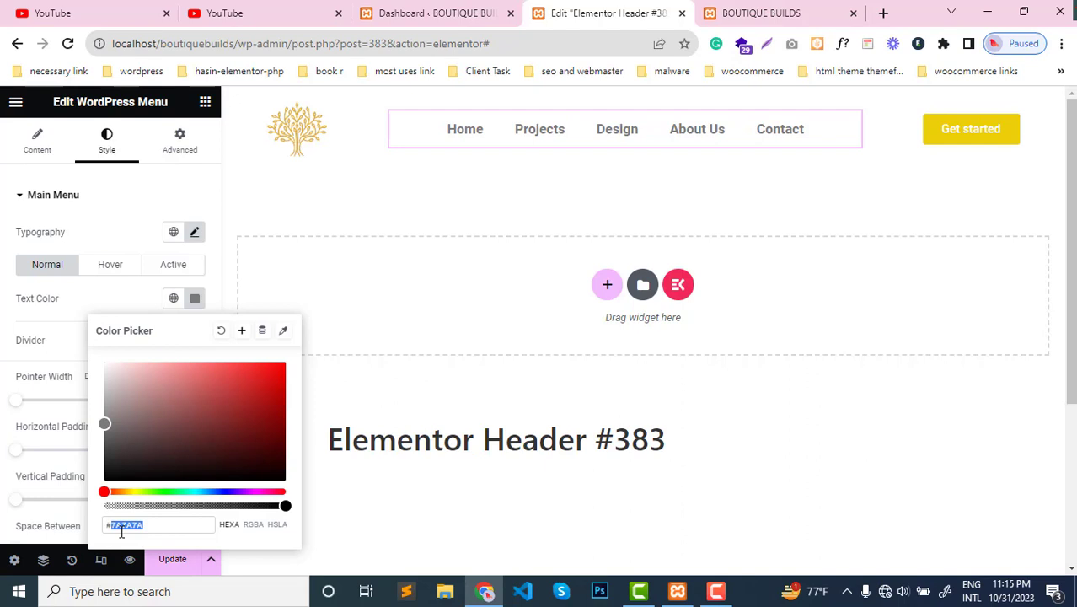
pyautogui.write('#fff')
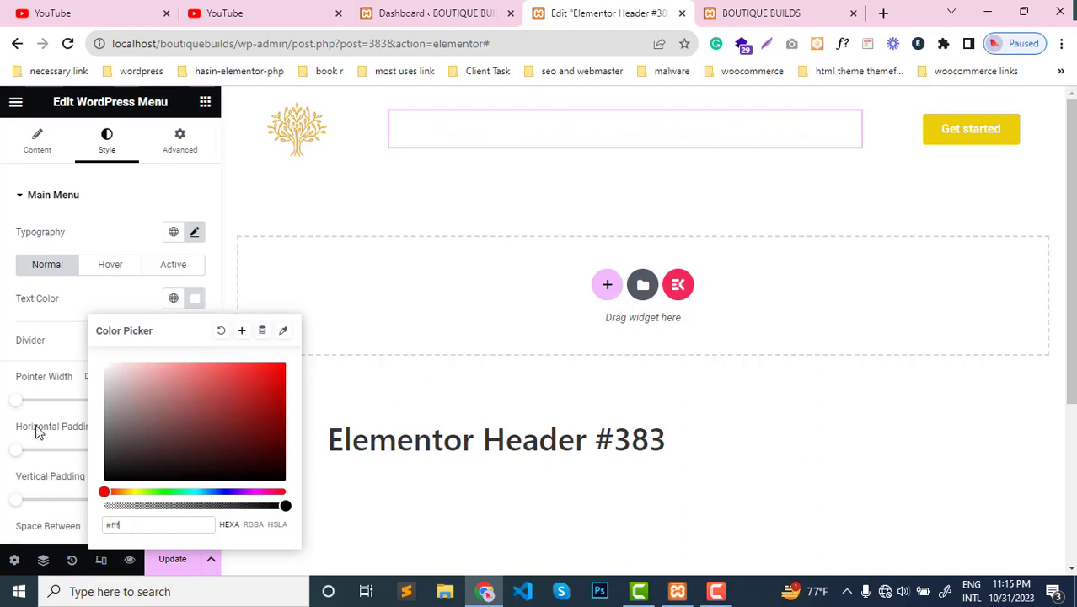
pyautogui.click(4, 352)
pyautogui.click(172, 558)
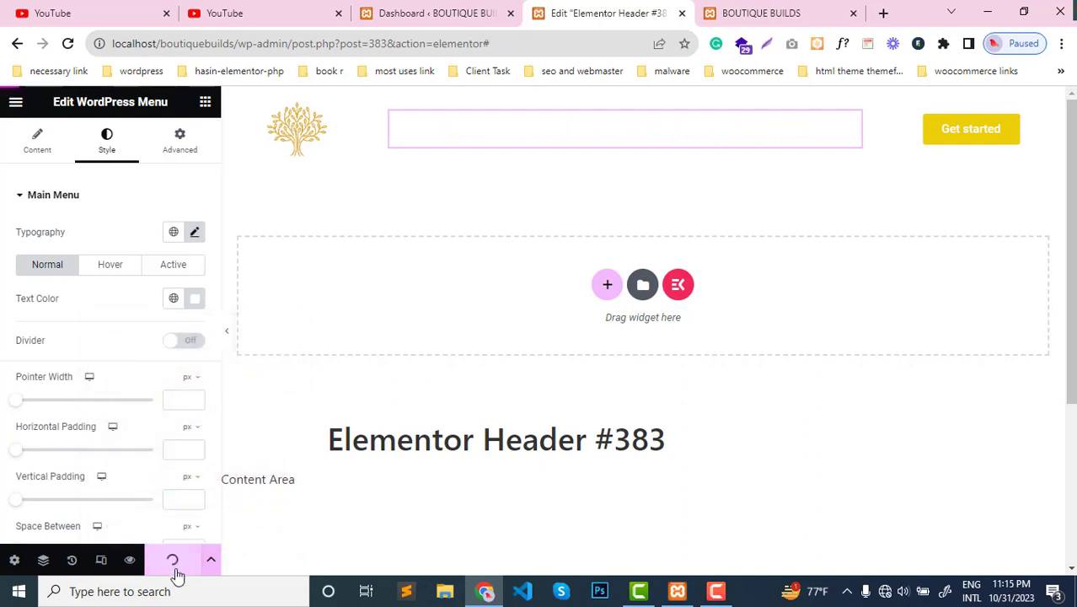
# - Reload the live homepage to check the menu's text color over the hero video, and return to the header editor
pyautogui.click(755, 13)
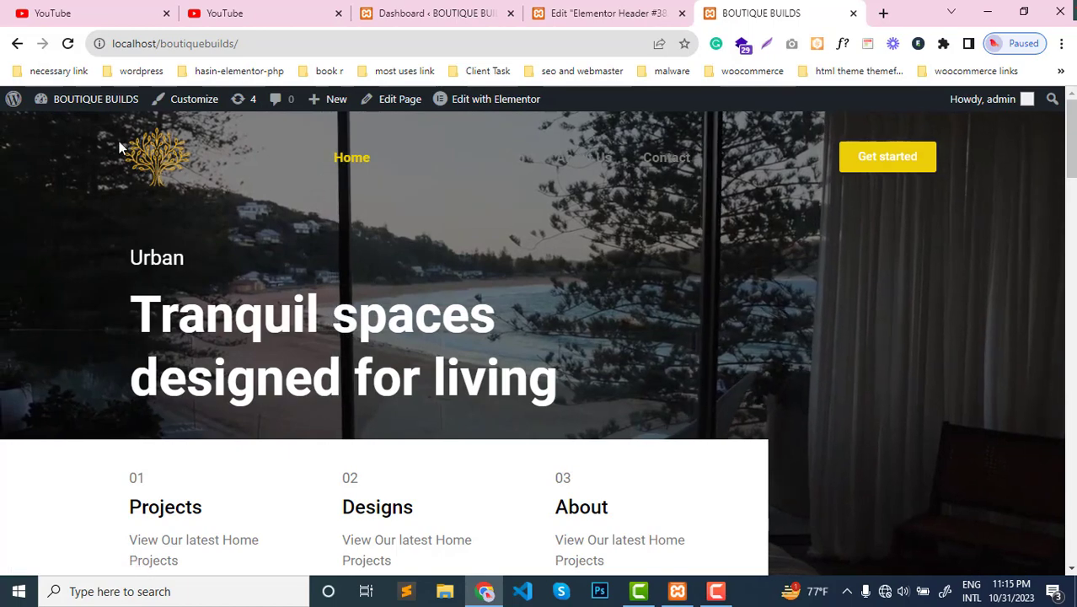
pyautogui.click(67, 44)
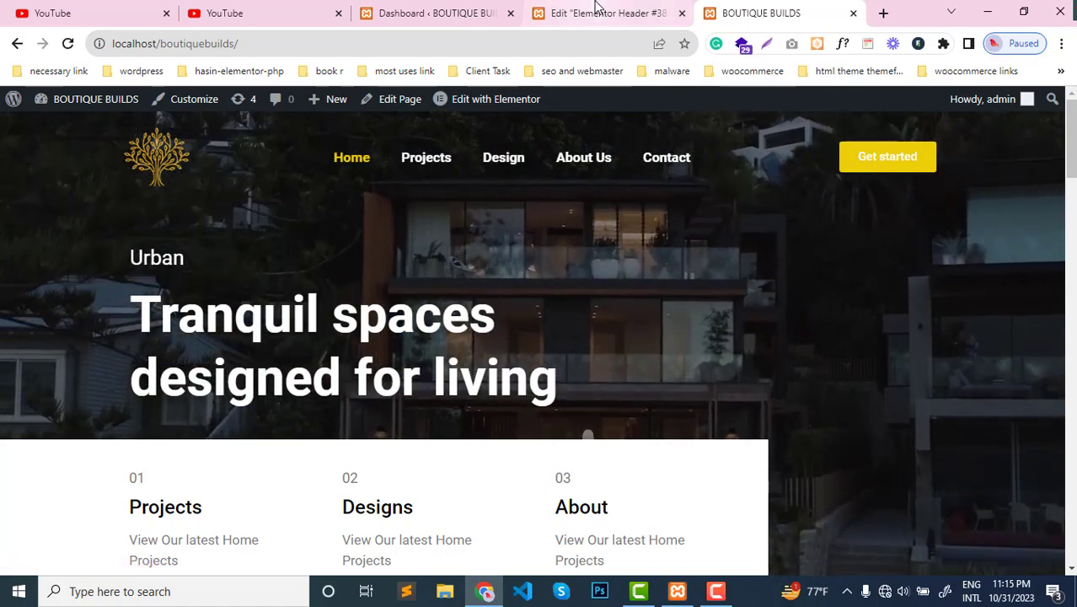
pyautogui.click(549, 17)
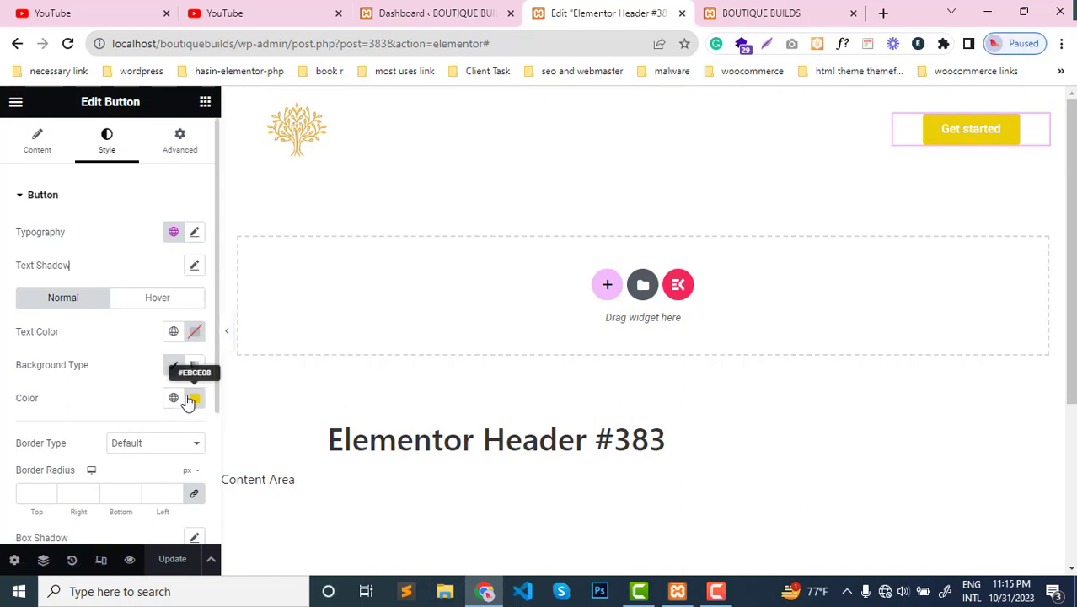
# - Give the Get started button a classic black background color for its hover state and update the template
pyautogui.click(160, 299)
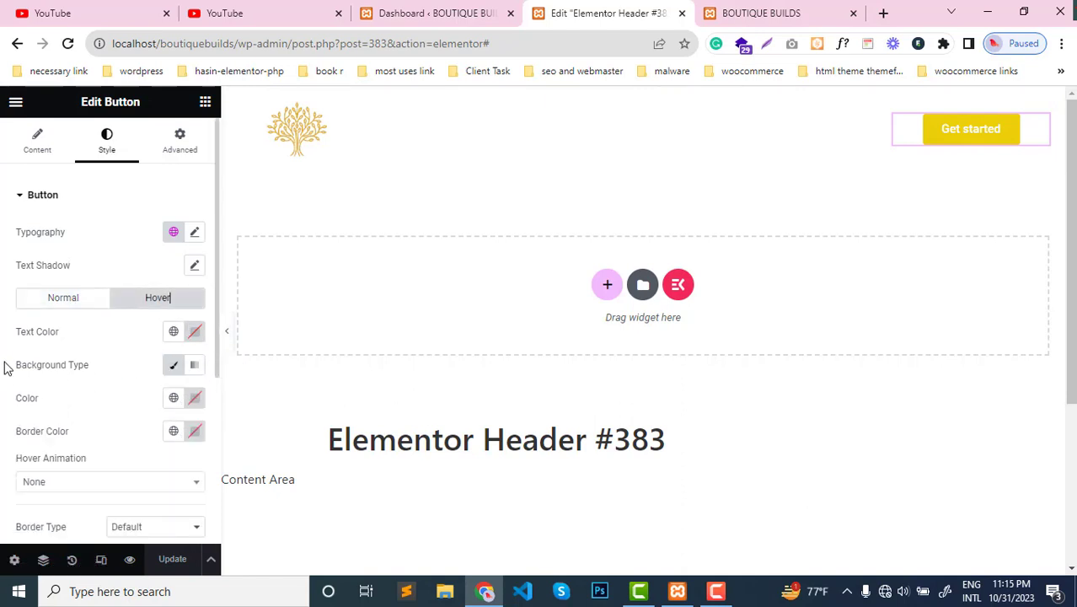
pyautogui.click(176, 367)
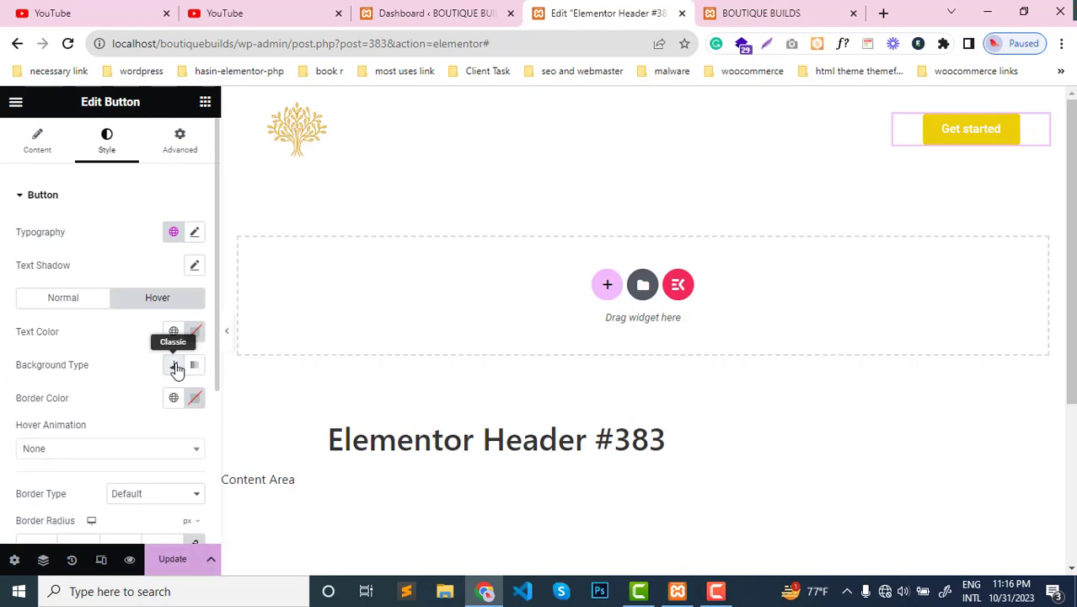
pyautogui.click(176, 367)
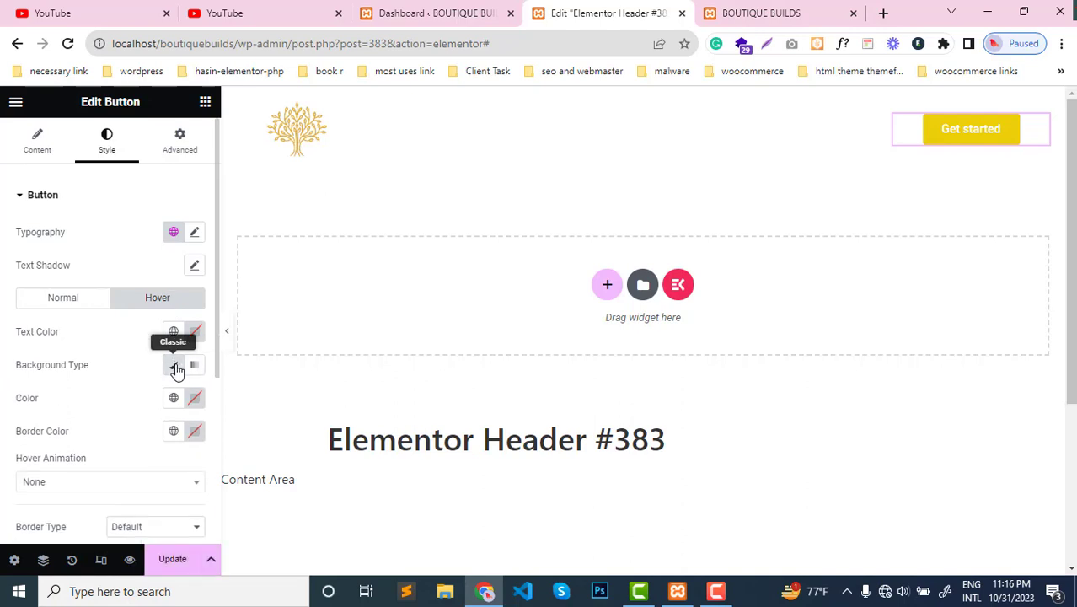
pyautogui.click(195, 399)
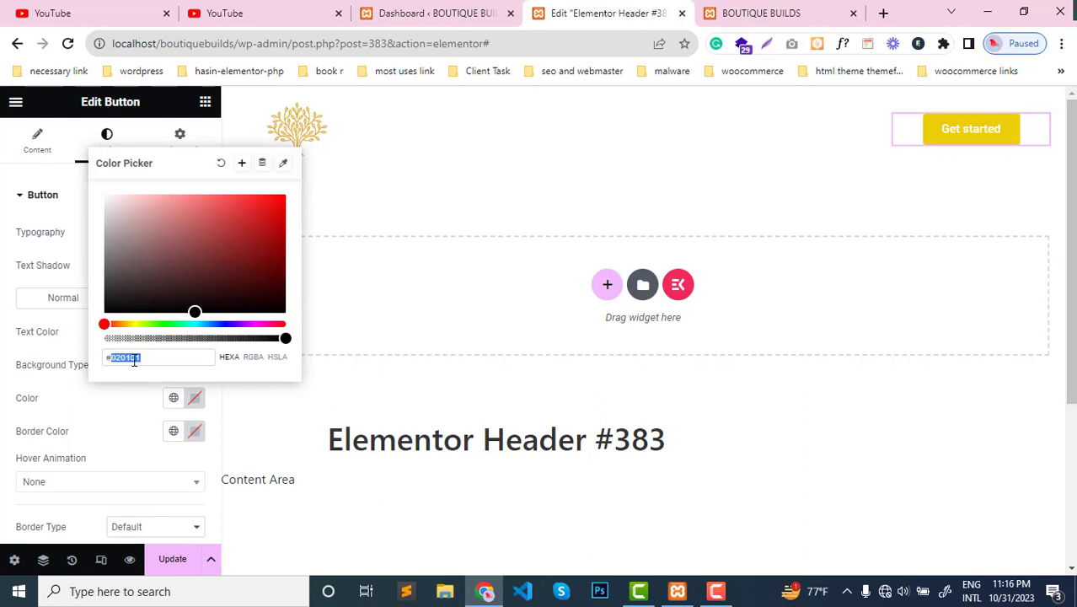
pyautogui.click(13, 337)
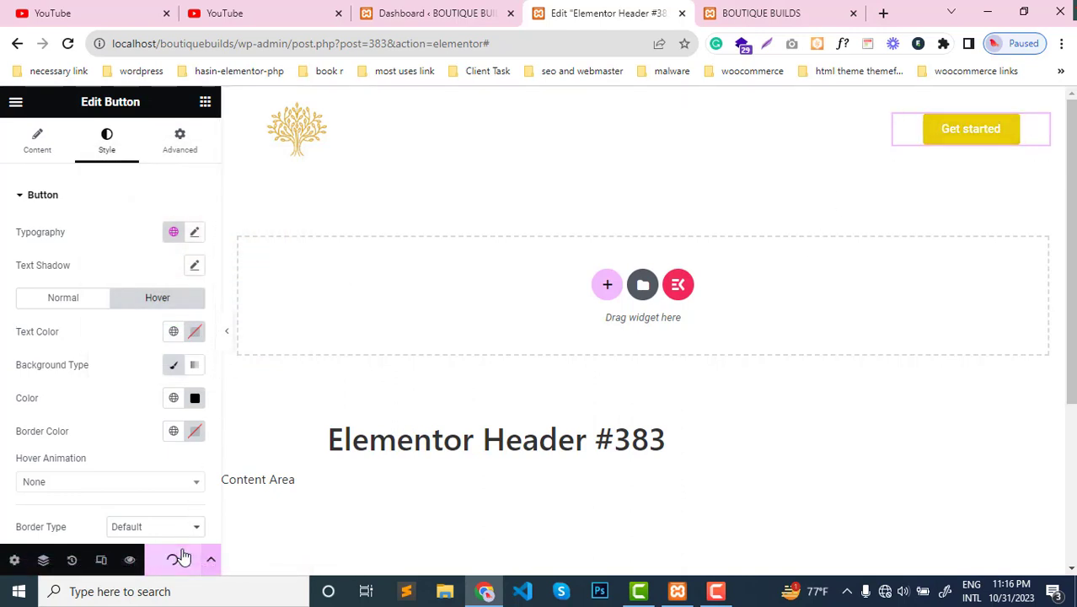
# - Reload the live homepage and check the Get started button's hover color and the header above the page content
pyautogui.moveTo(745, 7)
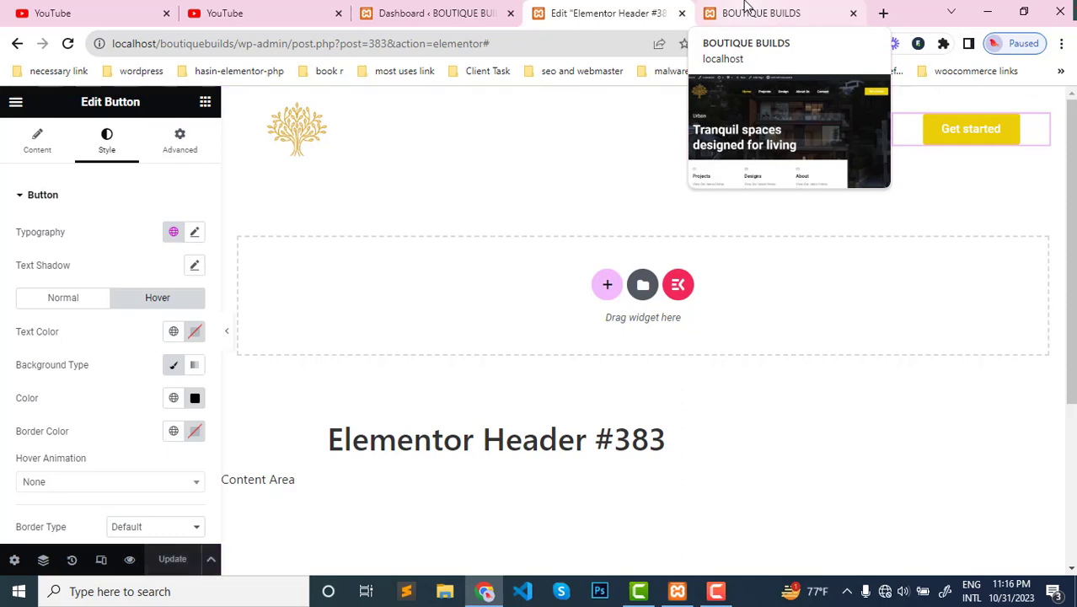
pyautogui.click(745, 10)
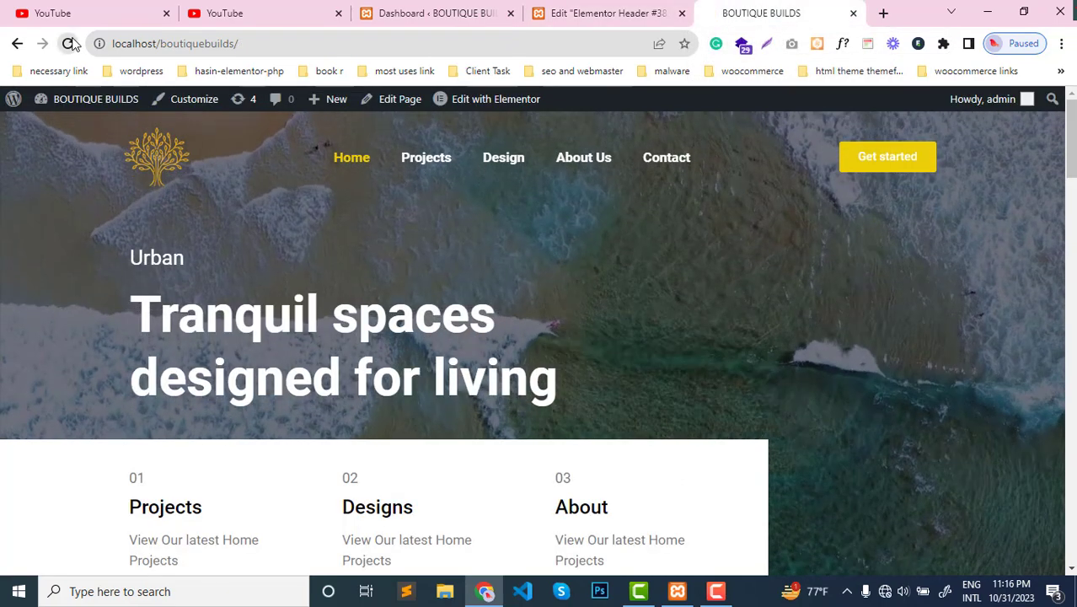
pyautogui.click(69, 43)
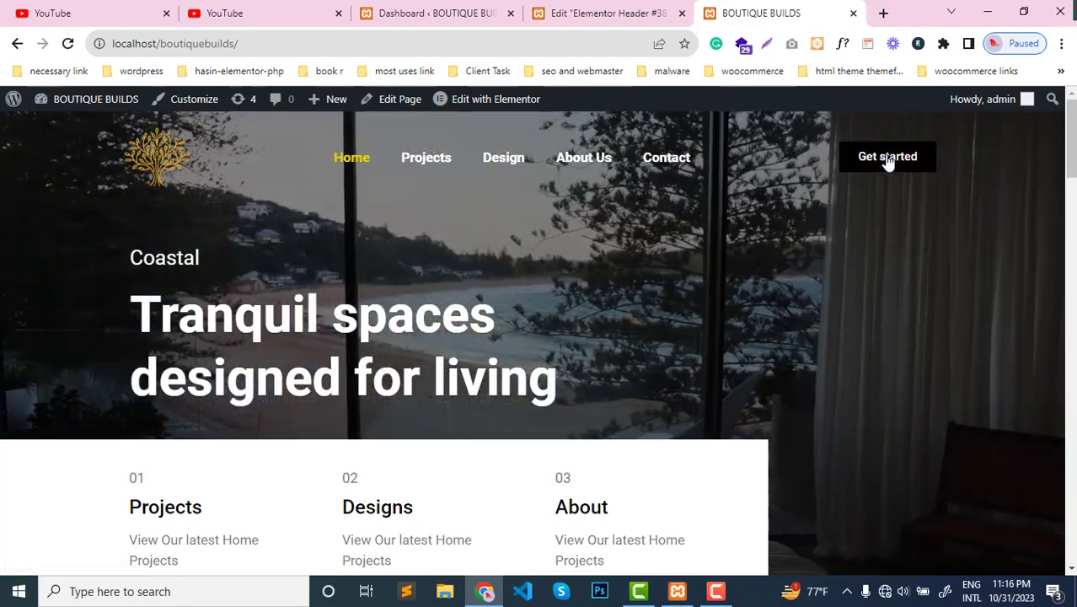
pyautogui.scroll(-3, 581, 289)
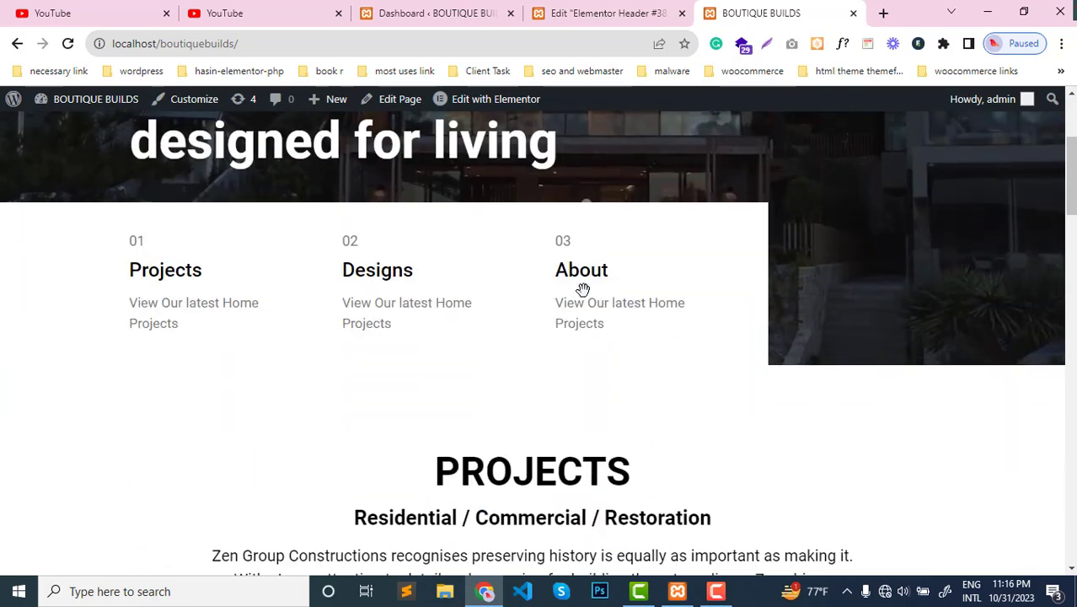
pyautogui.scroll(3, 748, 254)
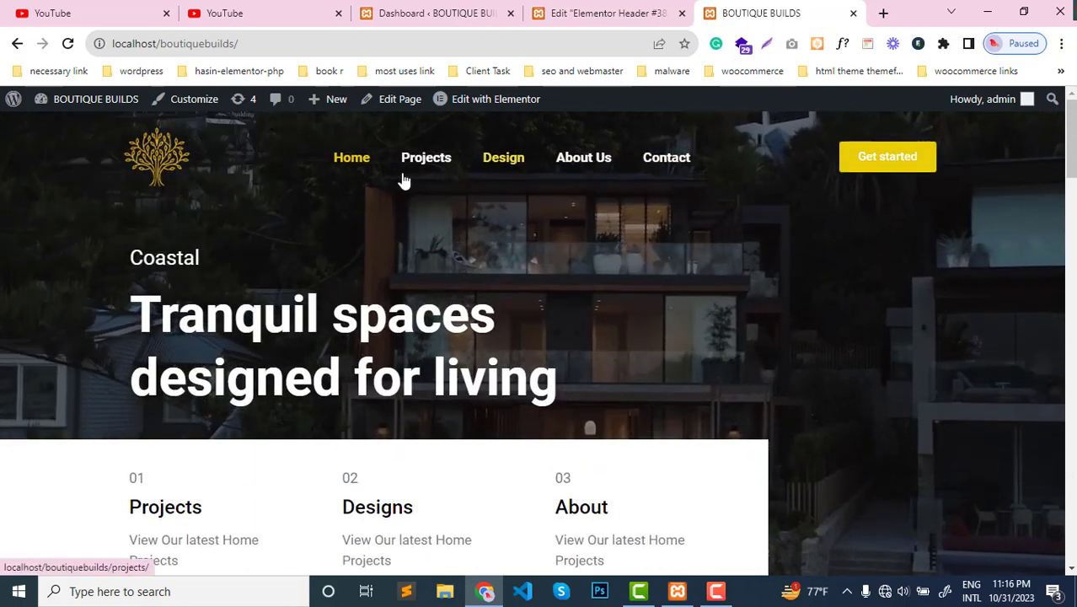